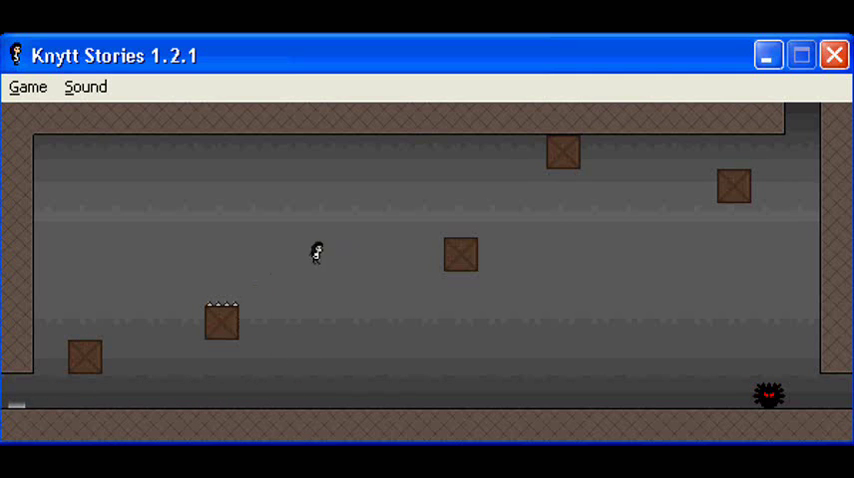
- Run right through the crate room and jump onto the top-right crate under the ceiling gap
{"action": "key", "text": "Right"}
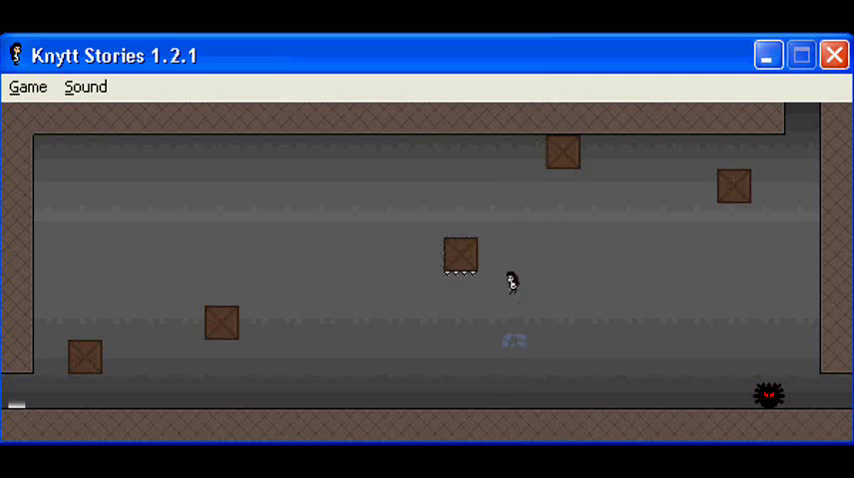
{"action": "key", "text": "Right"}
{"action": "key", "text": "shift"}
{"action": "key", "text": "Up"}
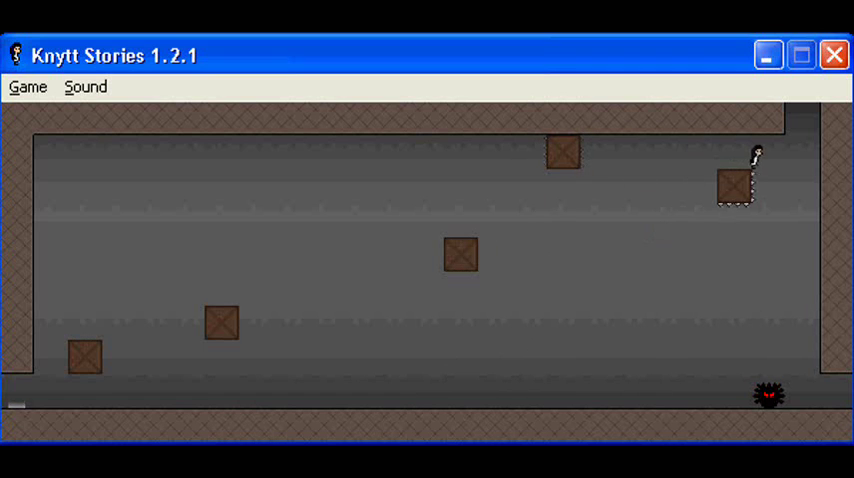
- Climb the right wall into the sky room, glide down to the floor, then climb out again
{"action": "key", "text": "Up"}
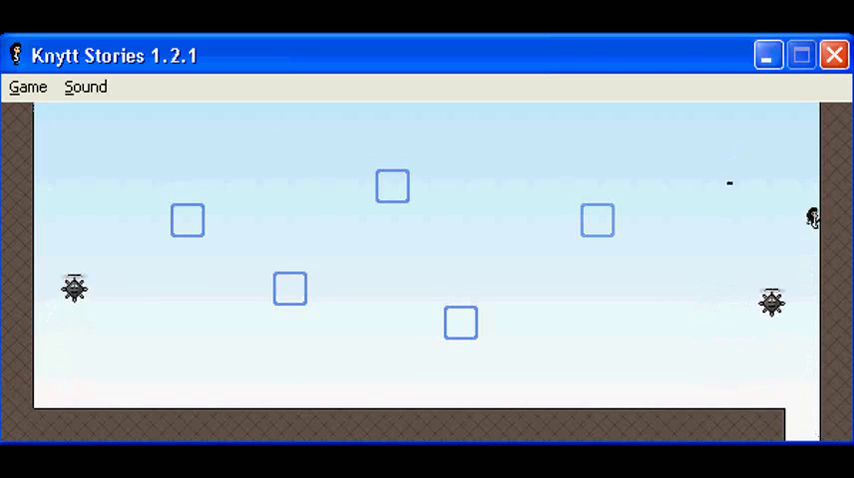
{"action": "key", "text": "Left"}
{"action": "key", "text": "s"}
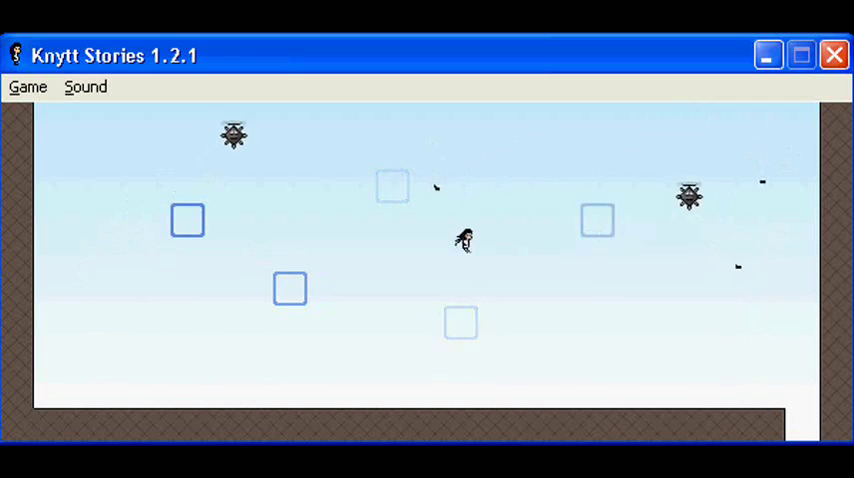
{"action": "key", "text": "Right"}
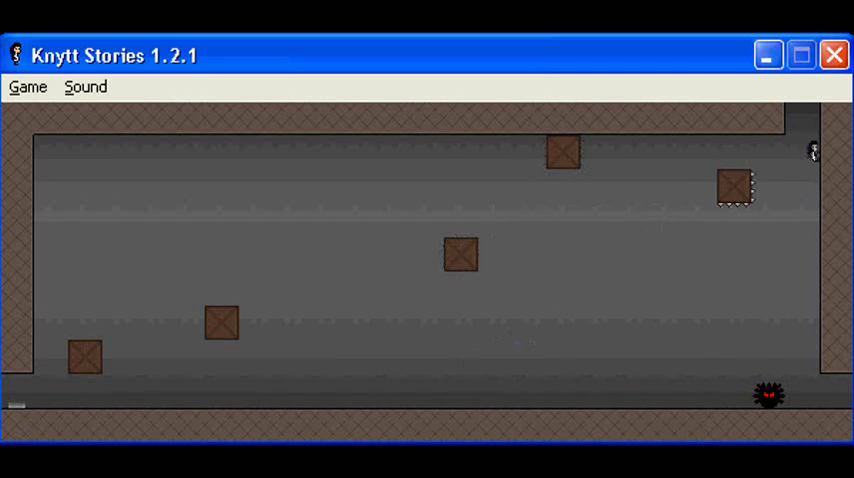
{"action": "key", "text": "Right"}
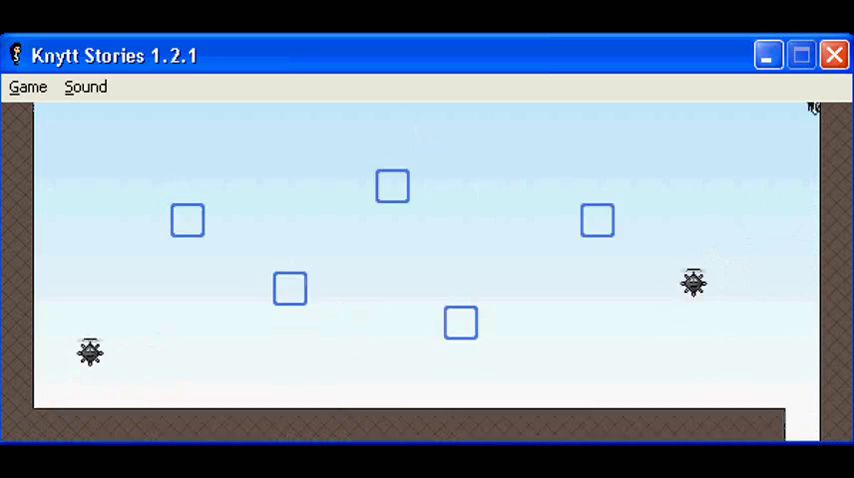
{"action": "key", "text": "Left"}
{"action": "key", "text": "Left"}
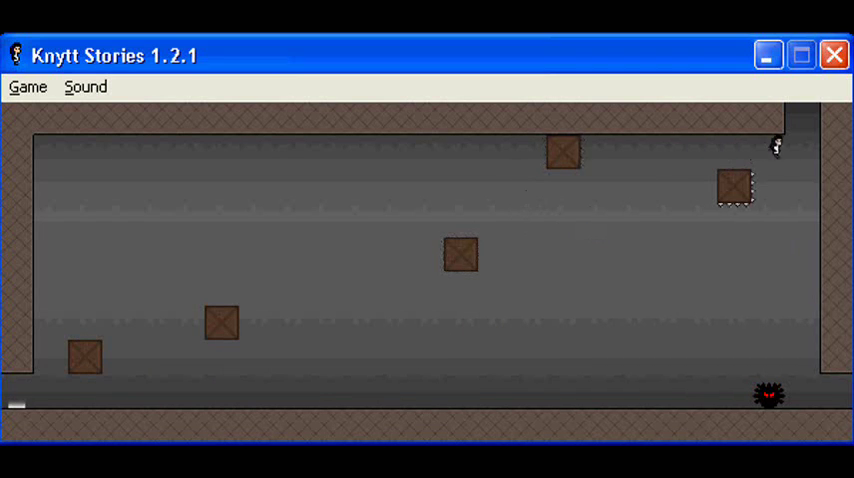
- Climb up two rooms, return across the grey room, and jump up-left across the squares
{"action": "key", "text": "Up"}
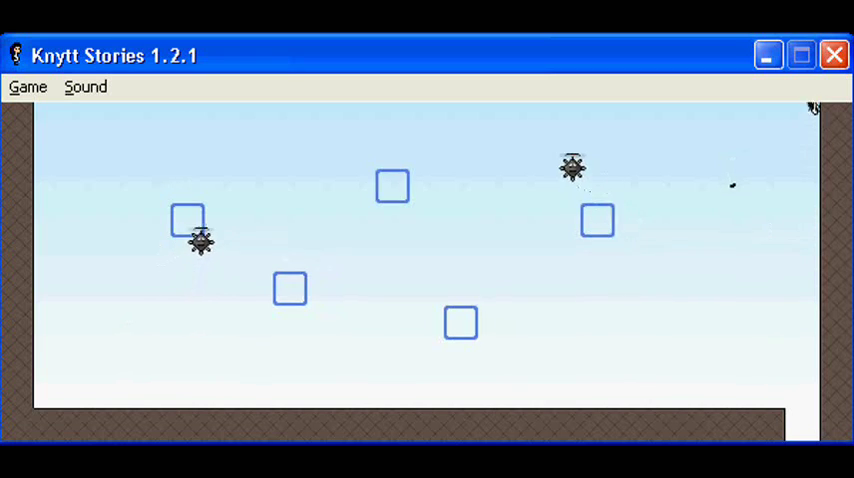
{"action": "key", "text": "Up"}
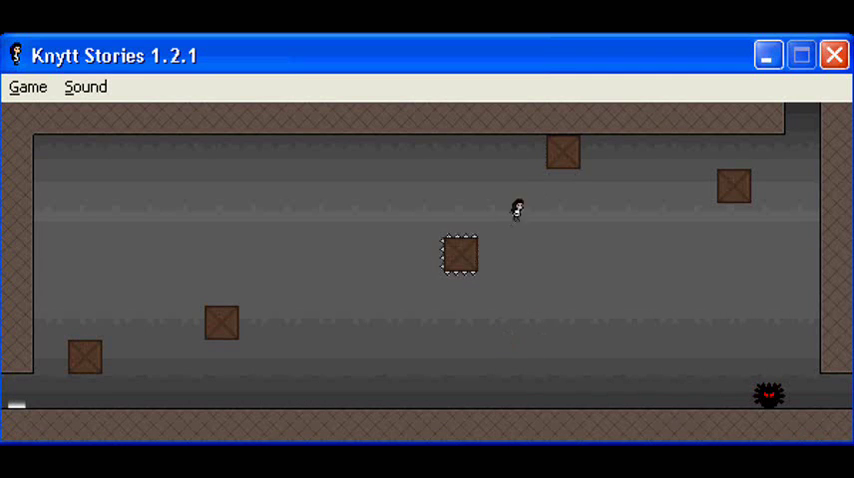
{"action": "key", "text": "Right"}
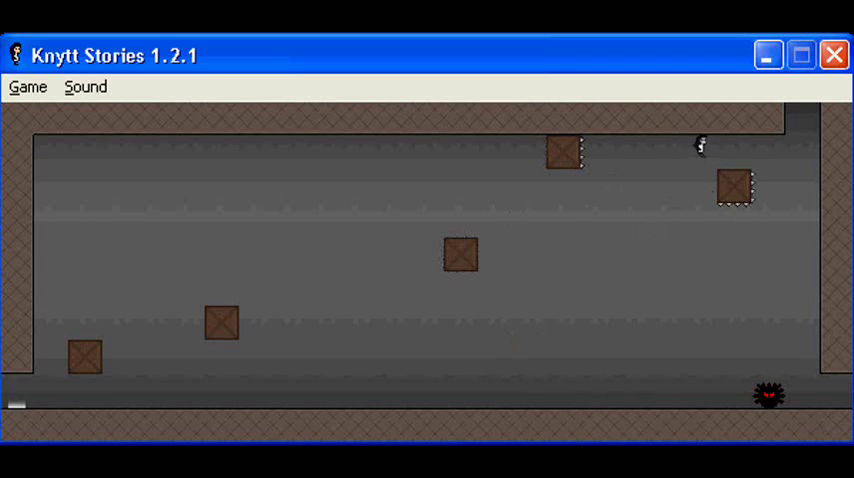
{"action": "key", "text": "Right"}
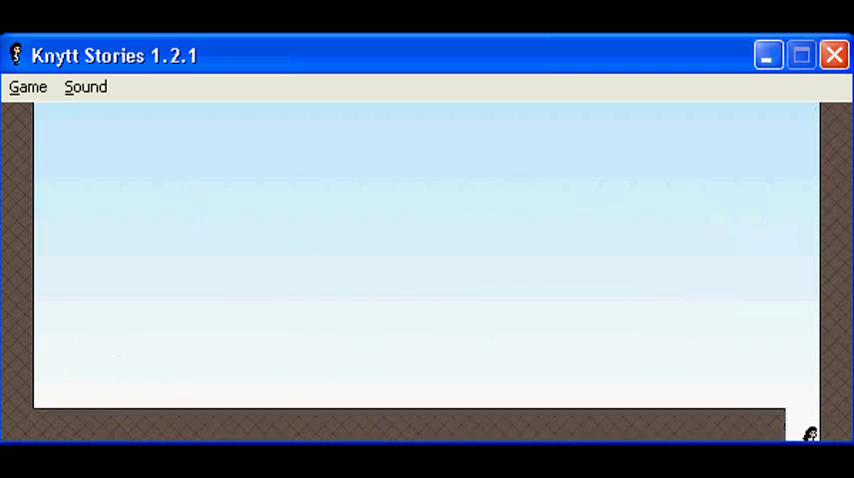
{"action": "key", "text": "Right"}
{"action": "key", "text": "Left"}
{"action": "key", "text": "shift"}
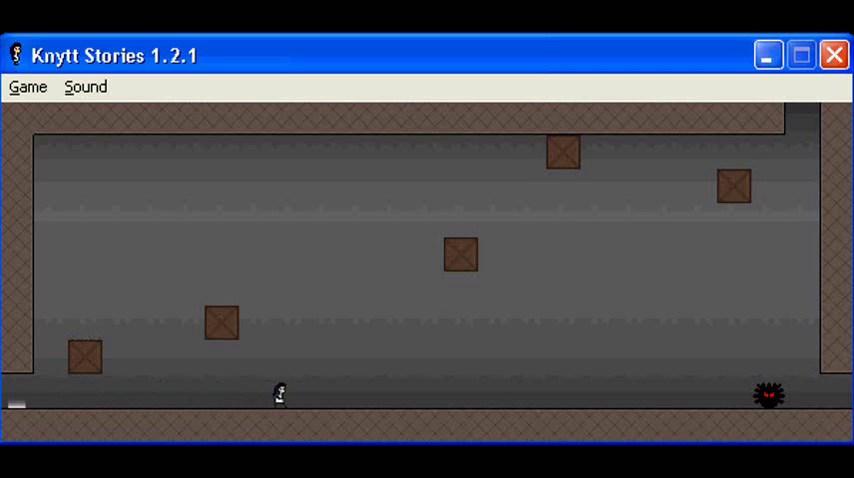
- Approach the spiky enemy, back away, then climb into the light-blue room above
{"action": "key", "text": "Right"}
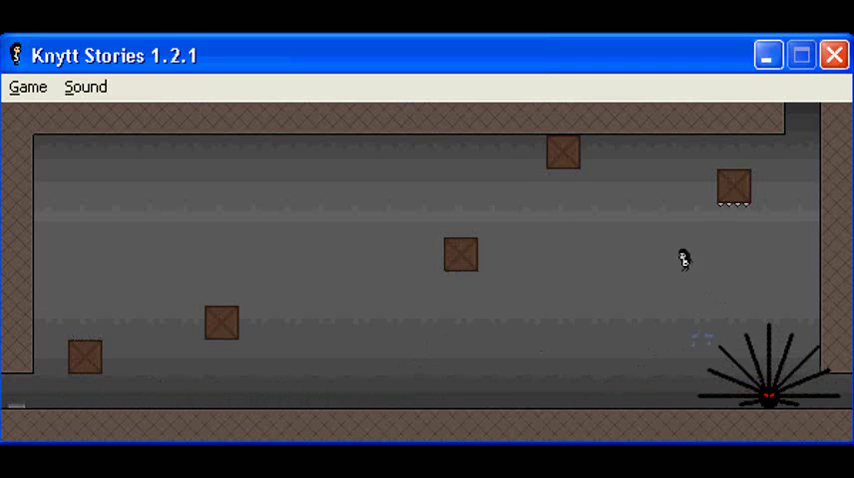
{"action": "key", "text": "Left"}
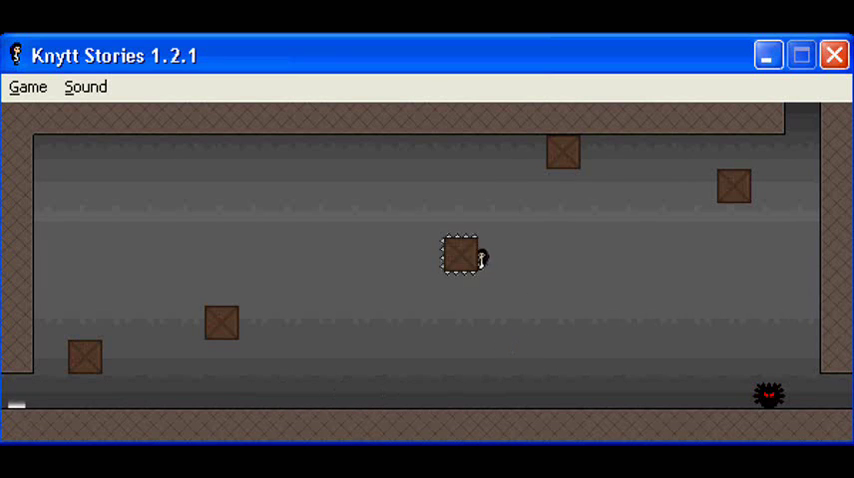
{"action": "key", "text": "Up"}
{"action": "key", "text": "Up"}
{"action": "key", "text": "Down"}
{"action": "key", "text": "Up"}
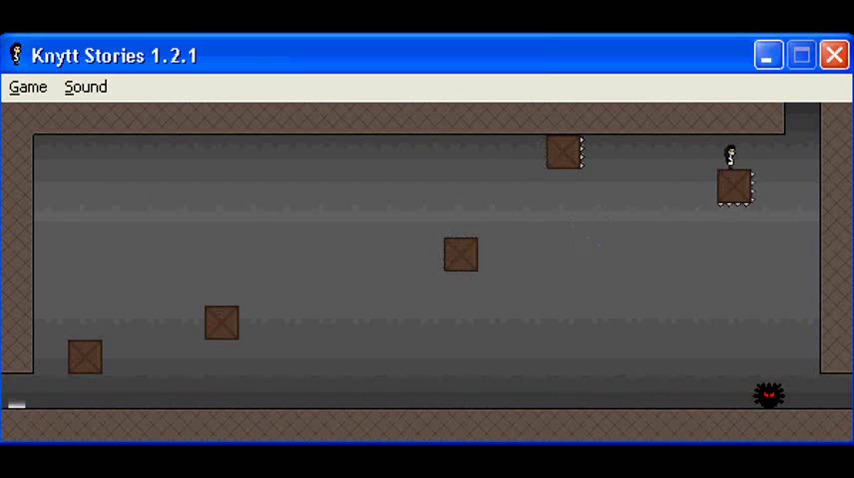
- Cross the upper room, grab the right wall again, and leap left into the sky past enemies
{"action": "key", "text": "Right"}
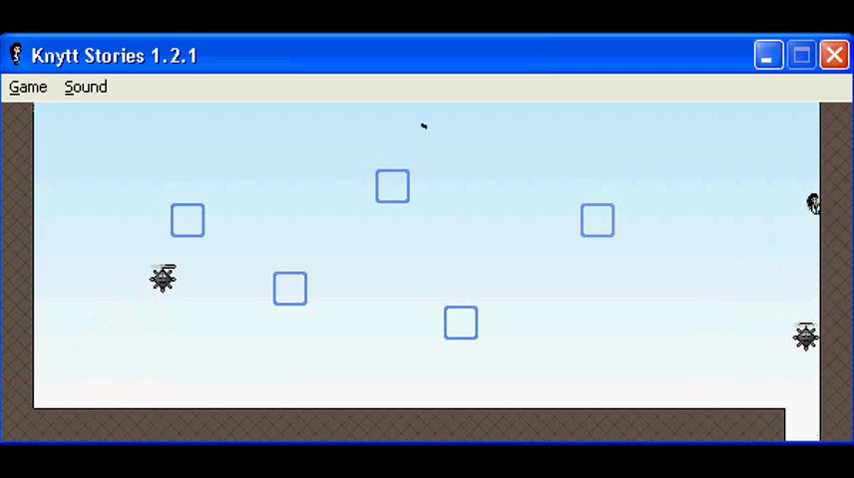
{"action": "key", "text": "Left"}
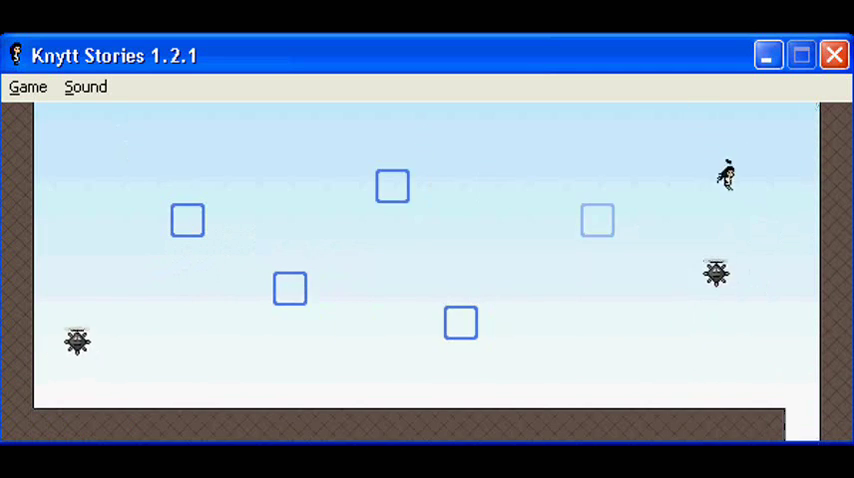
{"action": "key", "text": "Right"}
{"action": "key", "text": "Right"}
{"action": "key", "text": "Left"}
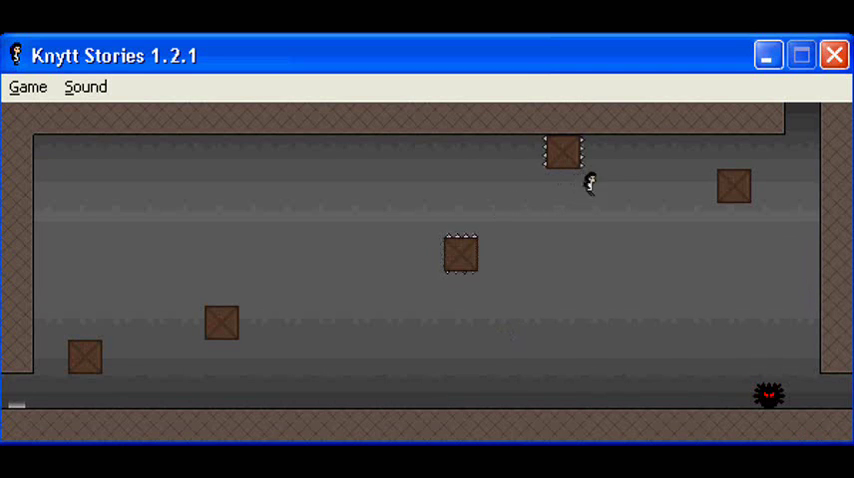
{"action": "key", "text": "Right"}
{"action": "key", "text": "Right"}
{"action": "key", "text": "Left"}
{"action": "key", "text": "s"}
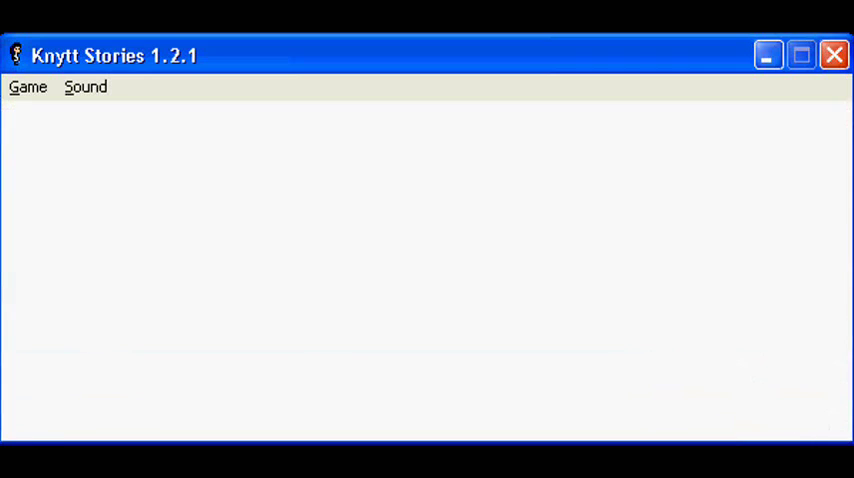
- After respawning, climb into the sky room and glide left across it with the umbrella
{"action": "key", "text": "Right"}
{"action": "key", "text": "Right"}
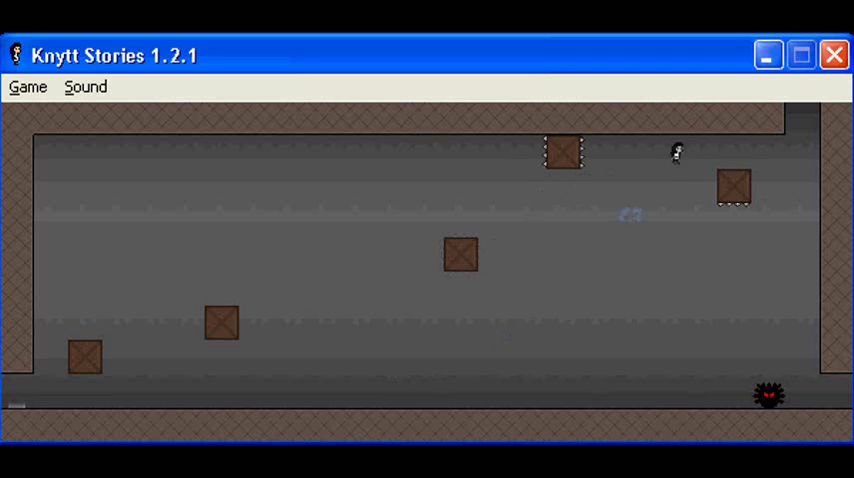
{"action": "key", "text": "Right"}
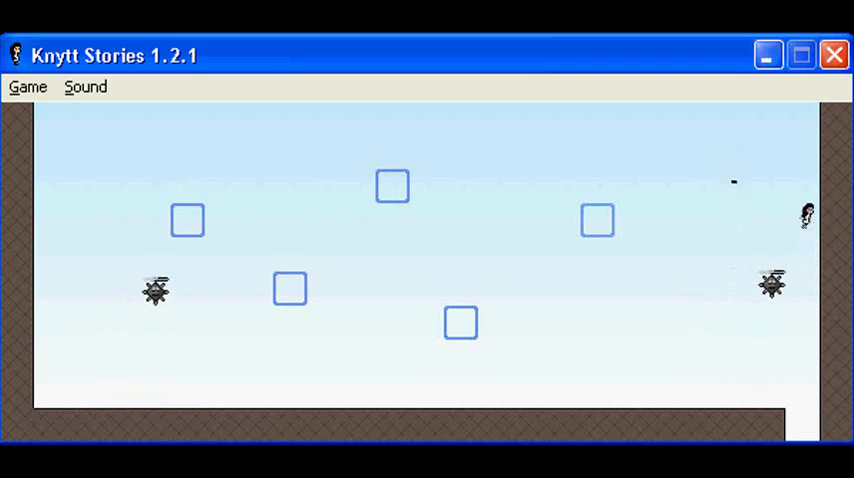
{"action": "key", "text": "Left"}
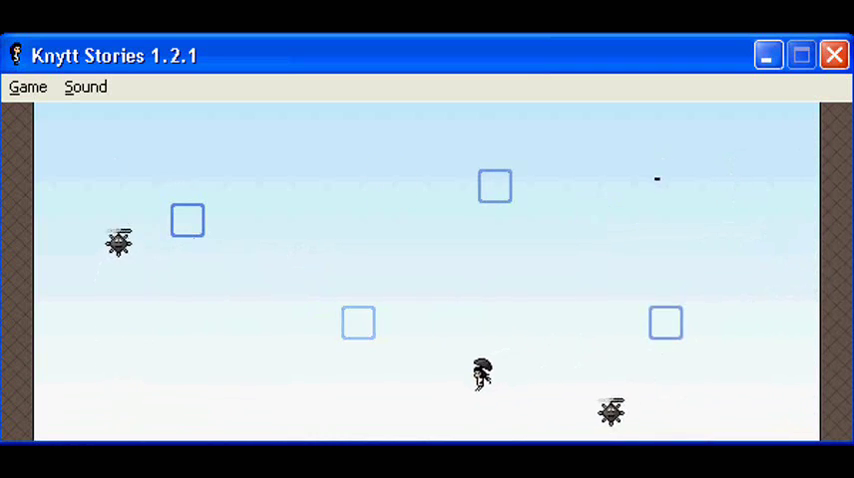
{"action": "key", "text": "Left"}
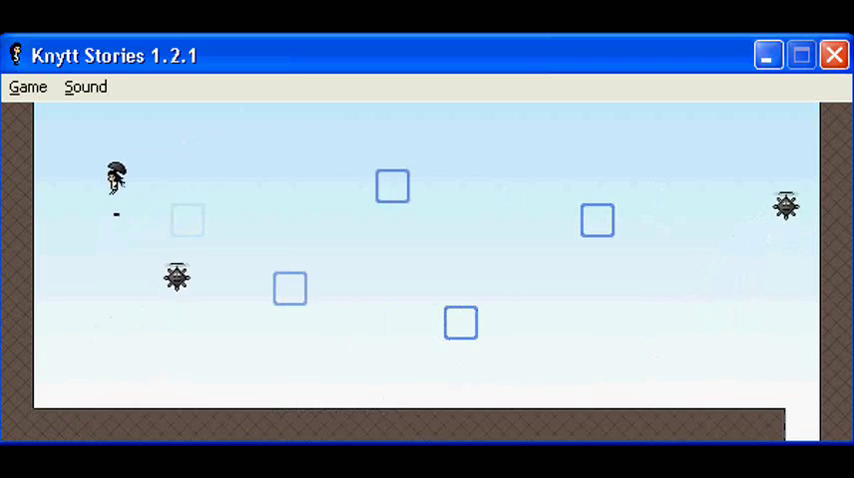
- Climb the left wall up two rooms, cross right, and walk into the spiky enemy
{"action": "key", "text": "Left"}
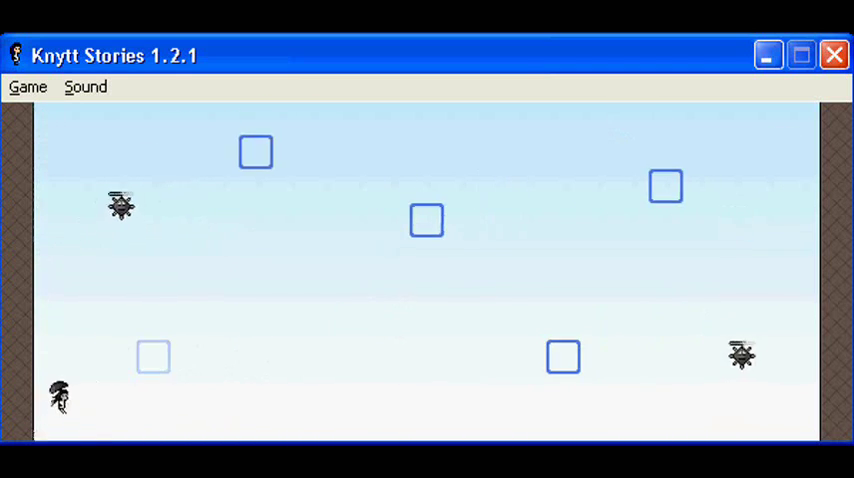
{"action": "key", "text": "Left"}
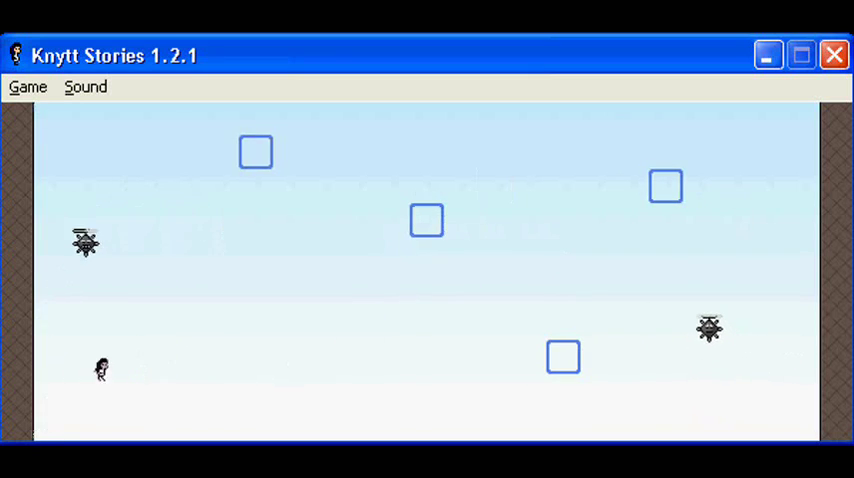
{"action": "key", "text": "Right"}
{"action": "key", "text": "Right"}
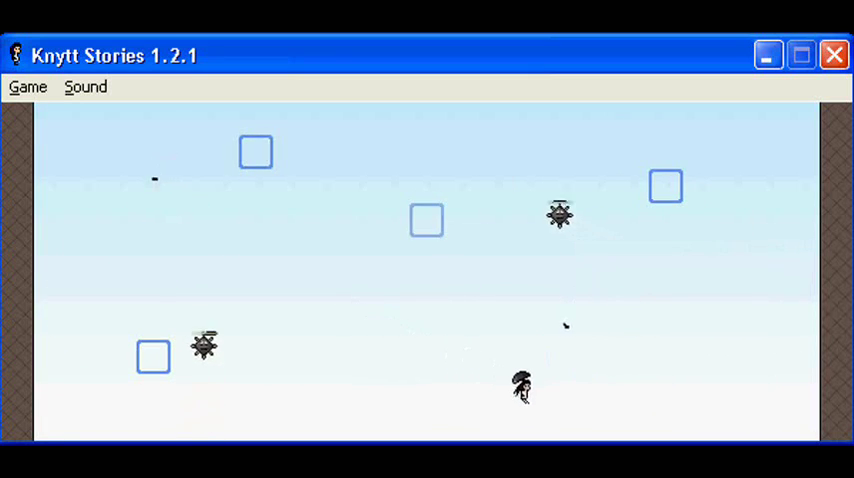
{"action": "key", "text": "Right"}
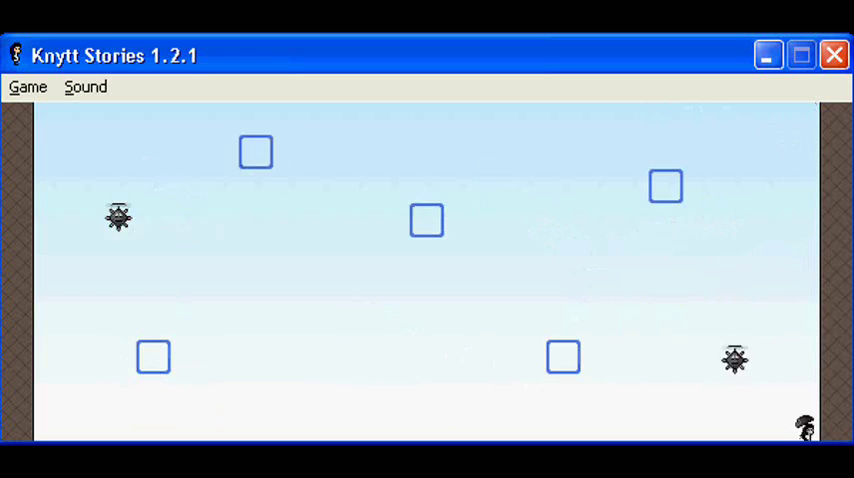
{"action": "key", "text": "Left"}
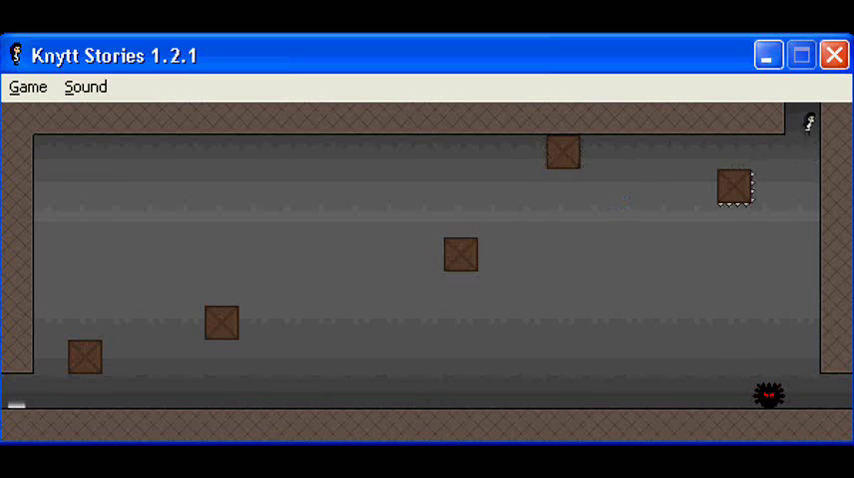
- Glide left across the sky room, climb to the room above, and drop toward its right wall
{"action": "key", "text": "Left"}
{"action": "key", "text": "Left"}
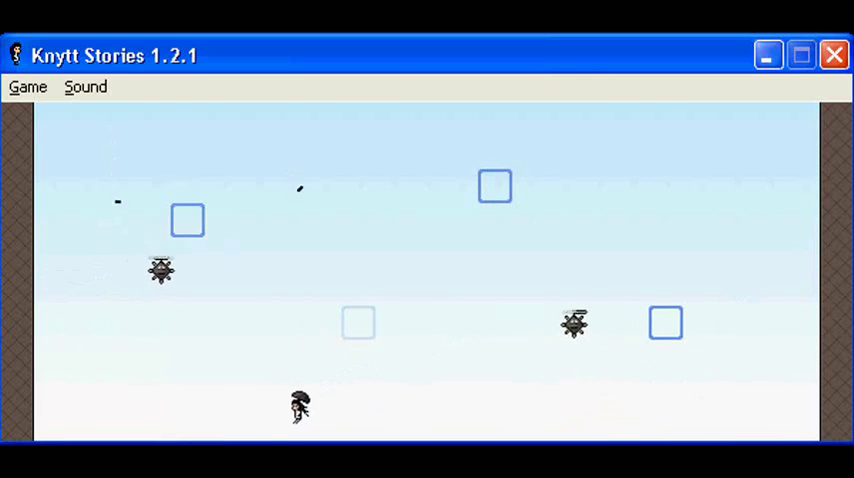
{"action": "key", "text": "Left"}
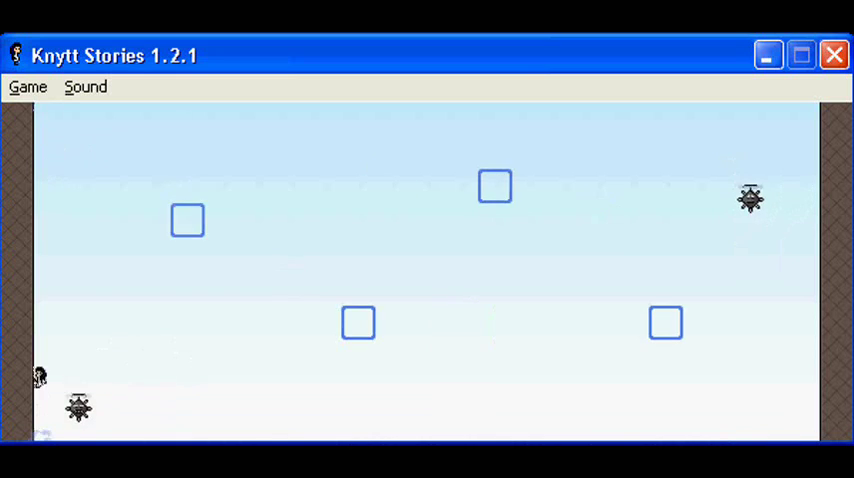
{"action": "key", "text": "Up"}
{"action": "key", "text": "Right"}
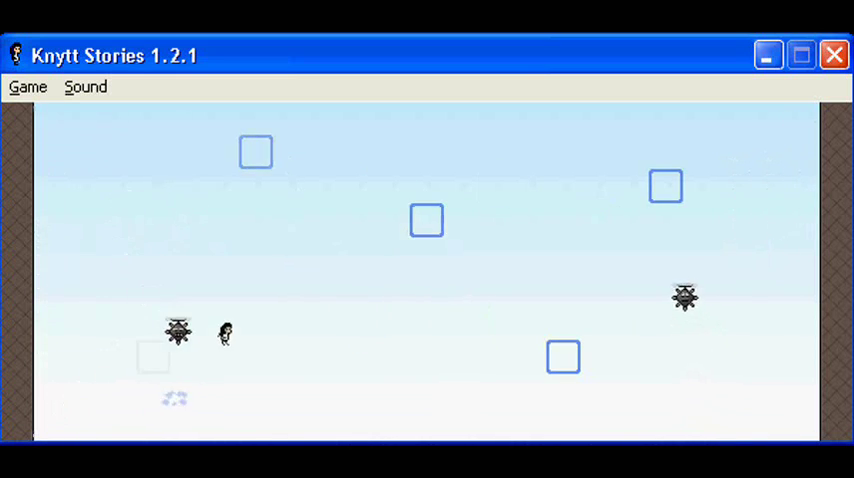
{"action": "key", "text": "Right"}
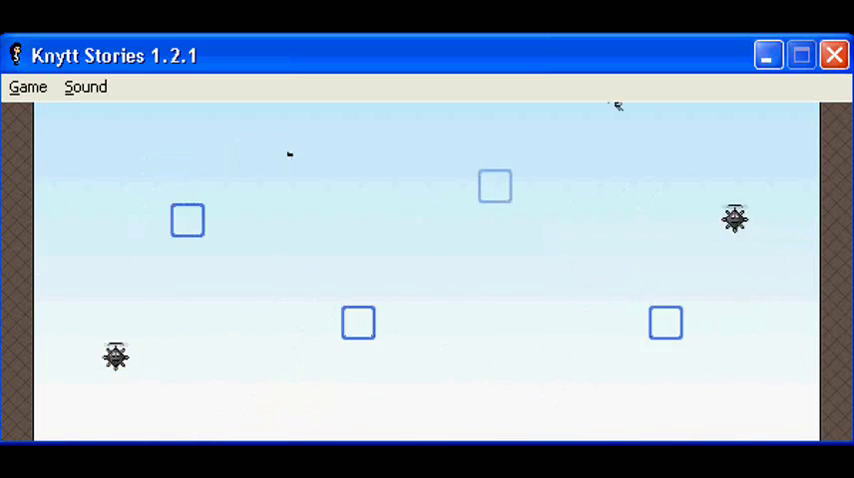
{"action": "key", "text": "Right"}
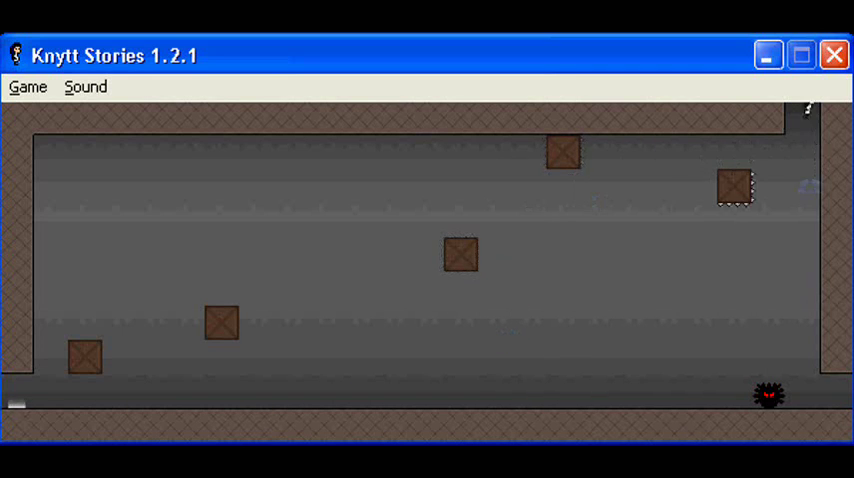
- Leave the dark room leftward, climb the left wall, and run right toward the spiked enemy
{"action": "key", "text": "Left"}
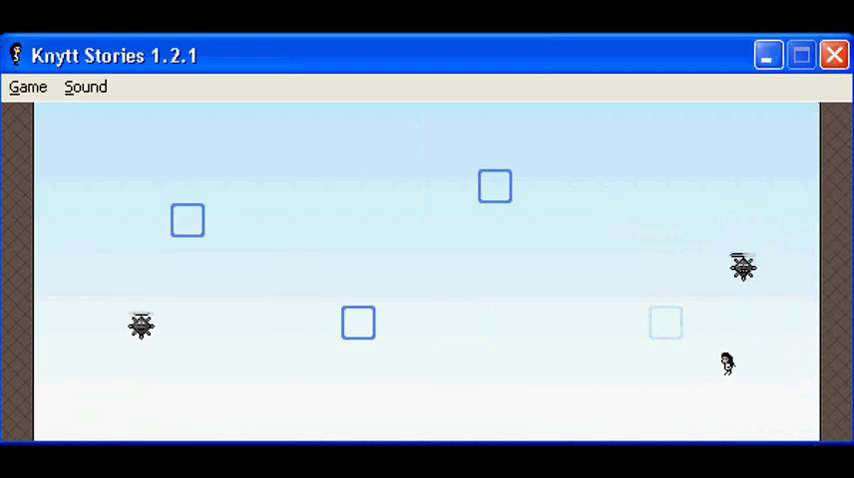
{"action": "key", "text": "Left"}
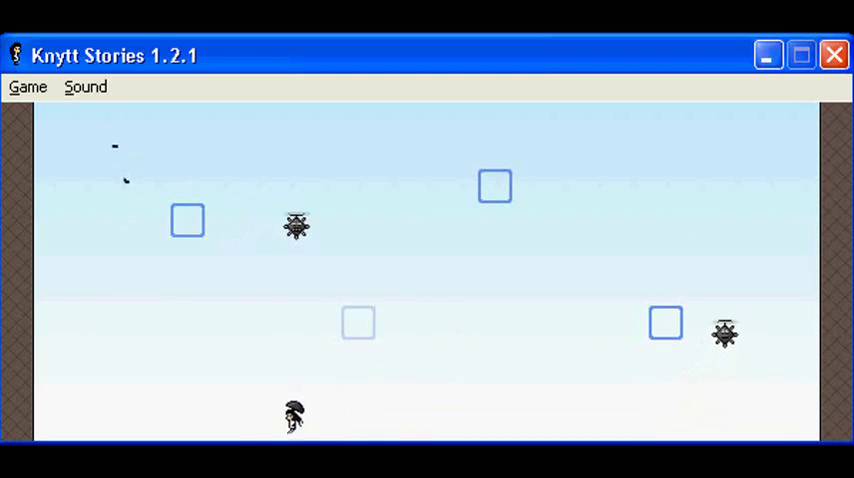
{"action": "key", "text": "Left"}
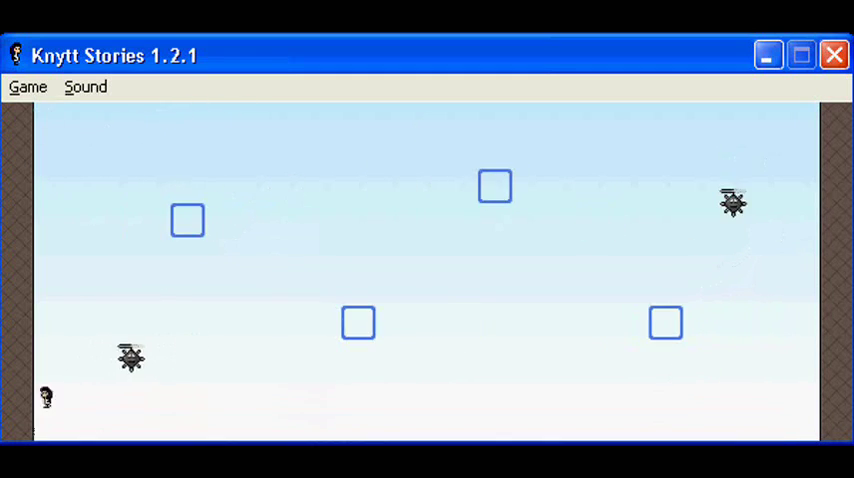
{"action": "key", "text": "Left"}
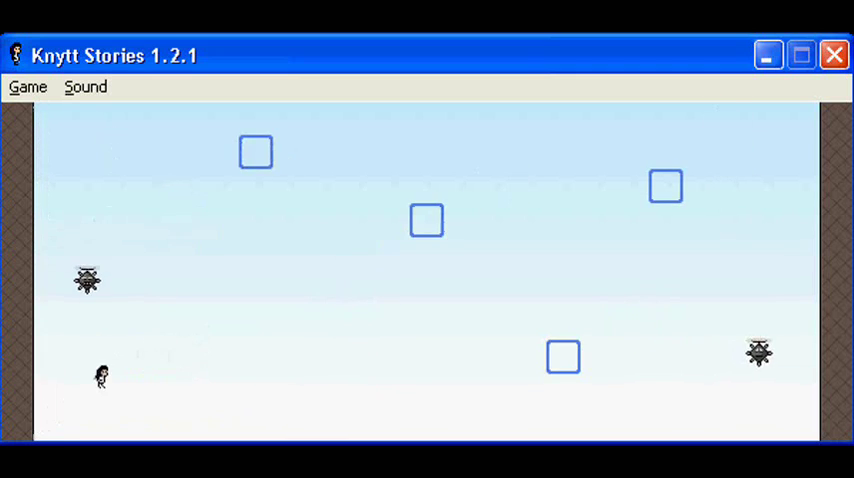
{"action": "key", "text": "Right"}
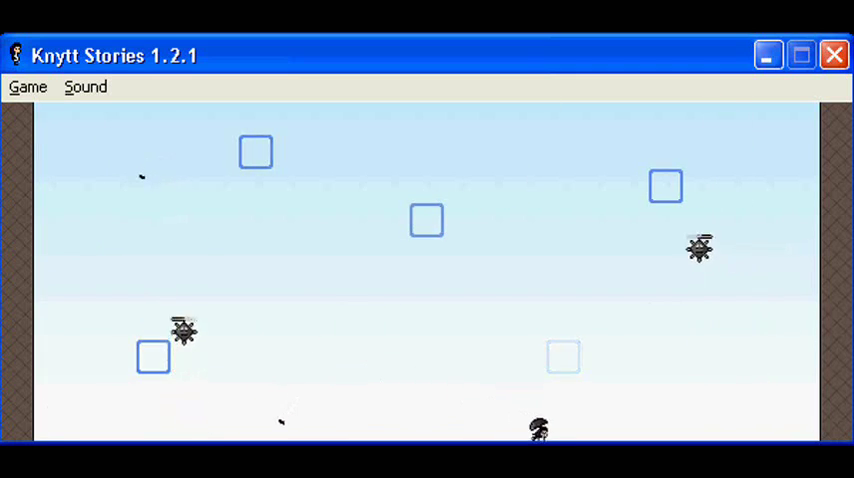
{"action": "key", "text": "Right"}
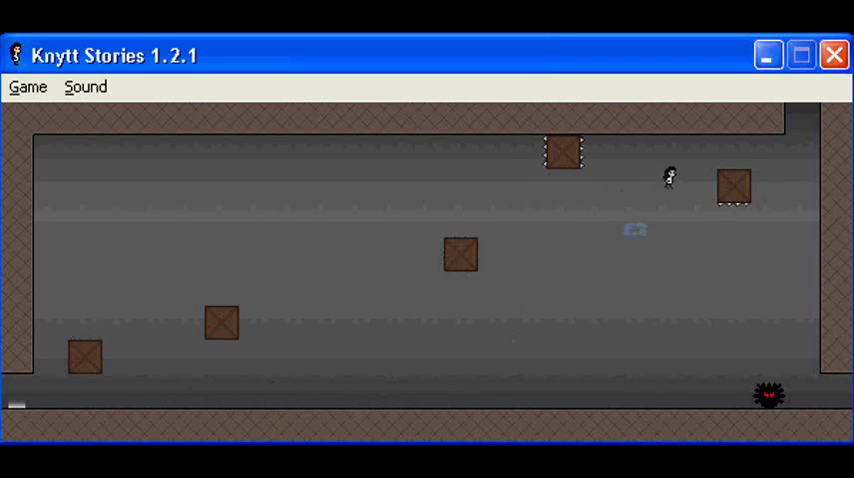
- Jump up through the top-right opening, fall left into a new room, and land in its corner
{"action": "key", "text": "Up"}
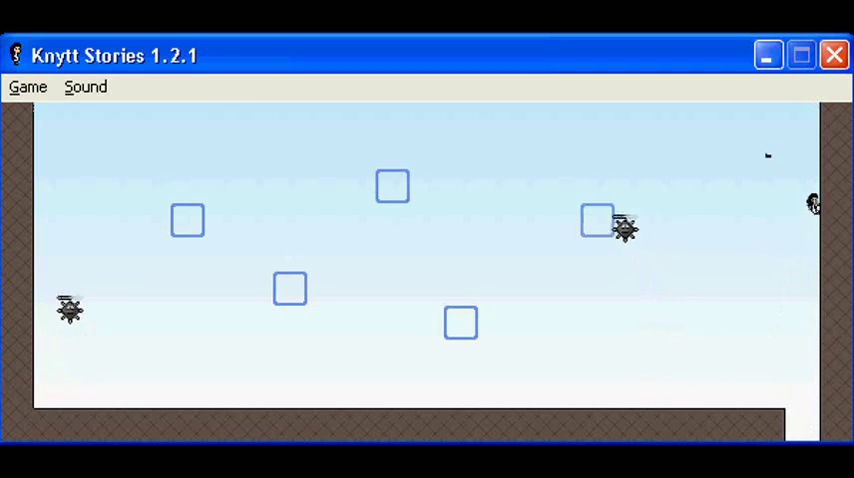
{"action": "key", "text": "shift"}
{"action": "key", "text": "Left"}
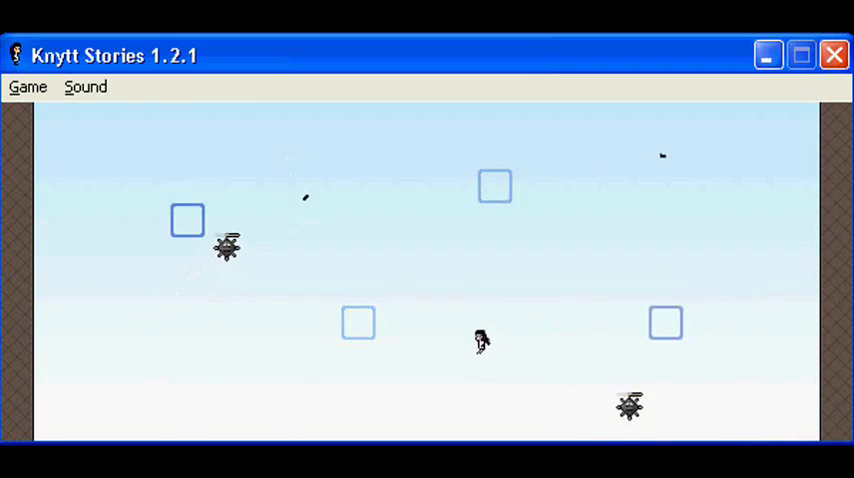
{"action": "key", "text": "Left"}
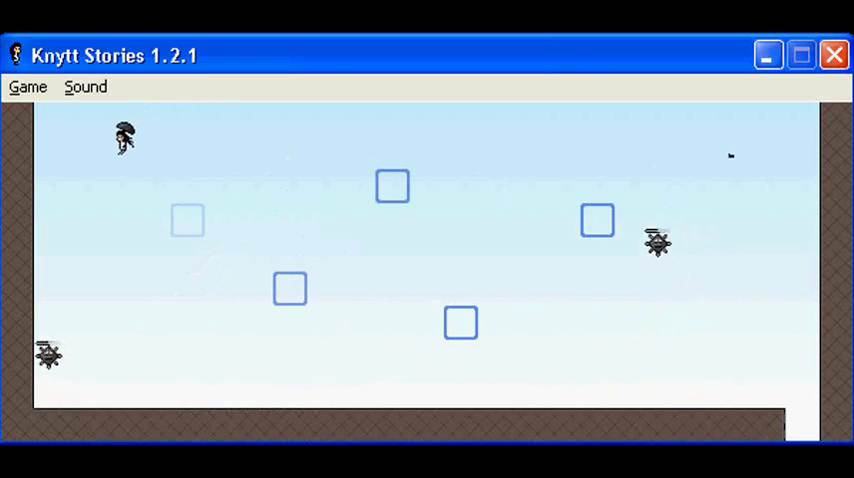
{"action": "key", "text": "Left"}
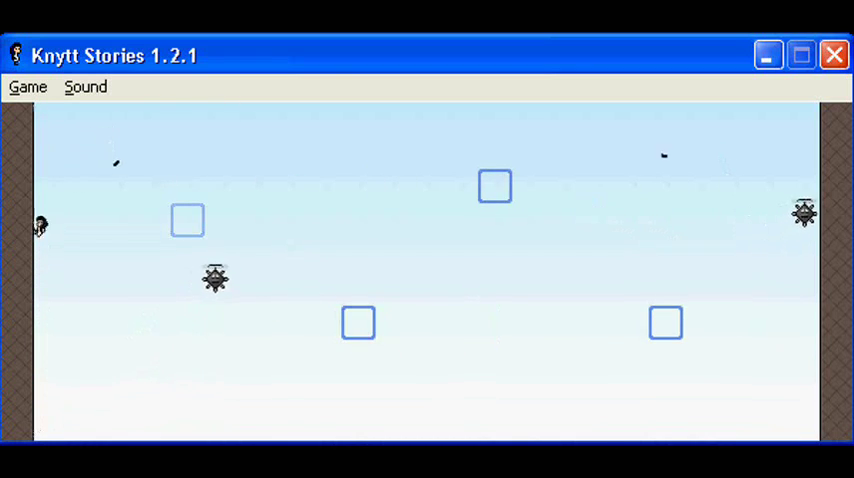
{"action": "key", "text": "Right"}
{"action": "key", "text": "shift"}
{"action": "key", "text": "Right"}
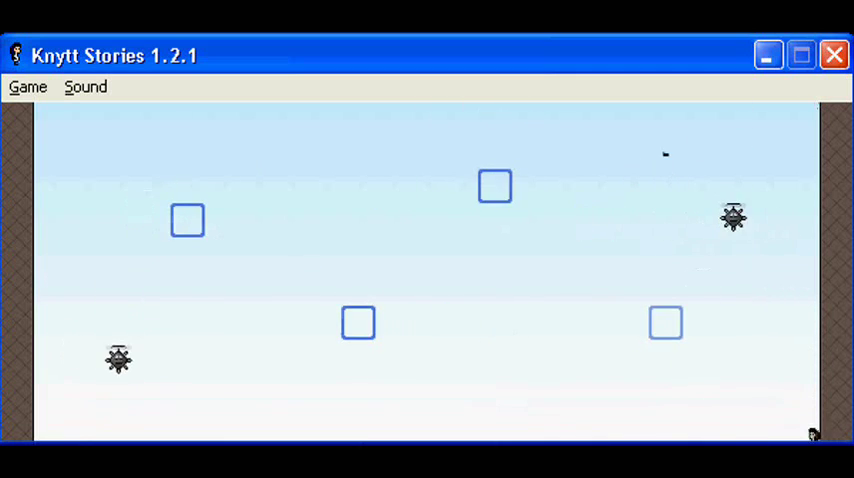
- Jump out of the corner, drop left, climb the left wall, and leap right while falling
{"action": "key", "text": "Left"}
{"action": "key", "text": "shift"}
{"action": "key", "text": "Left"}
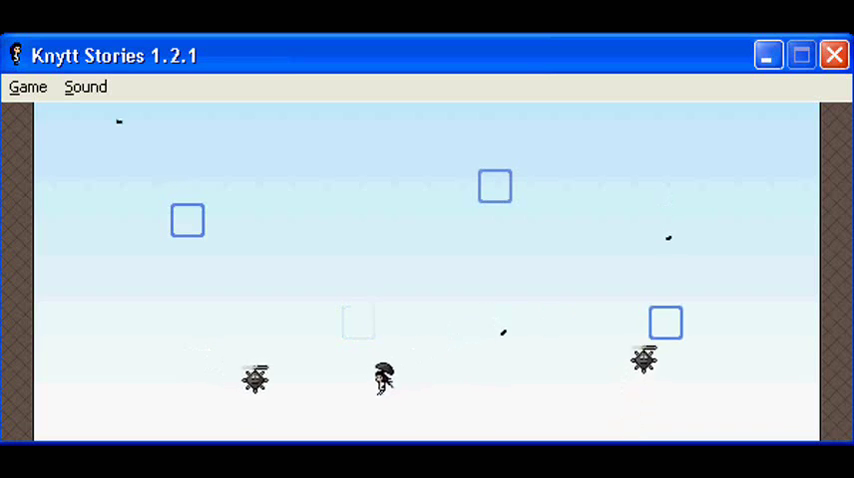
{"action": "key", "text": "Left"}
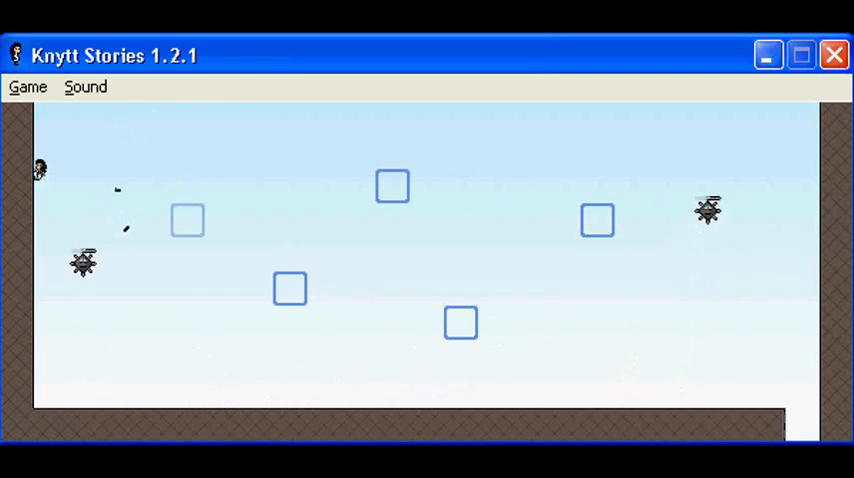
{"action": "key", "text": "Left"}
{"action": "key", "text": "Right"}
{"action": "key", "text": "shift"}
{"action": "key", "text": "Right"}
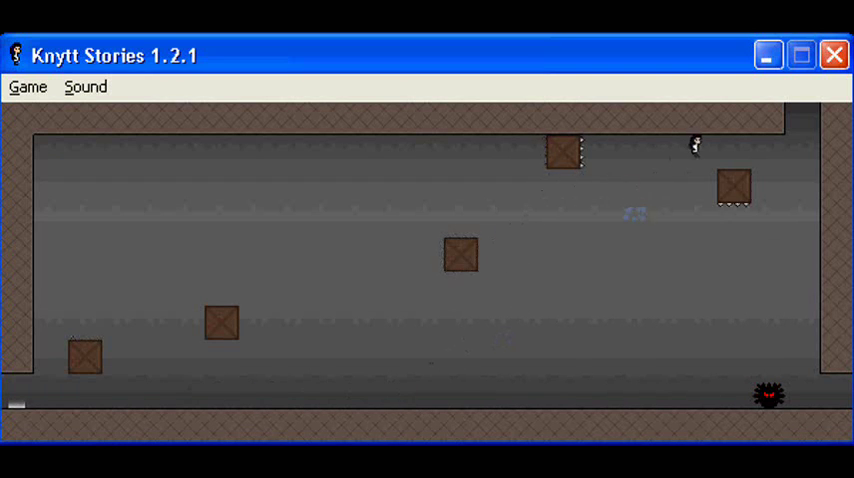
- Climb through the top-right gap, pass the enemies leftward, and scale the left wall
{"action": "key", "text": "Up"}
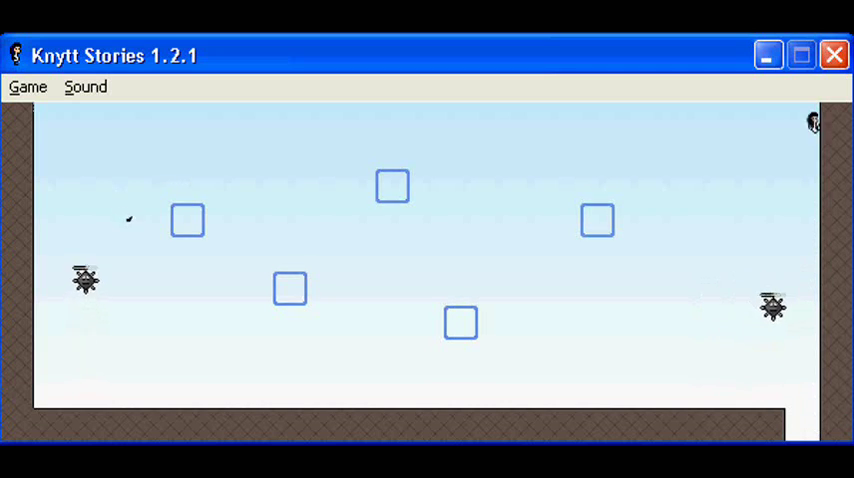
{"action": "key", "text": "Left"}
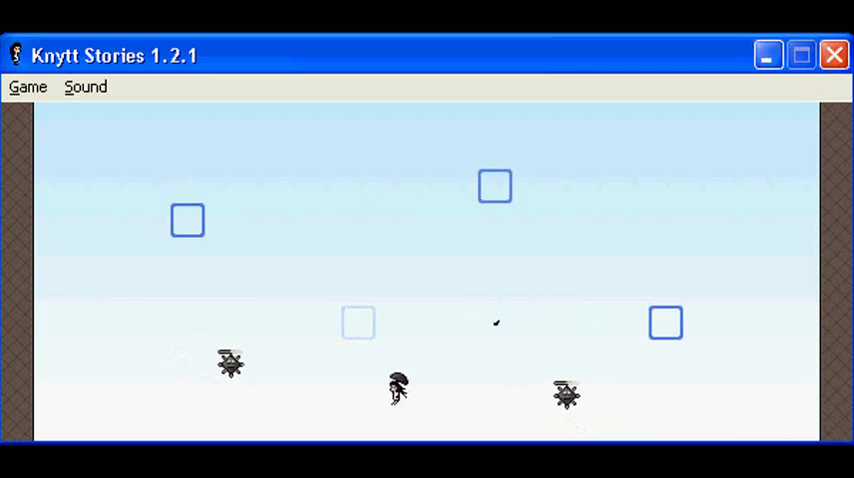
{"action": "key", "text": "Left"}
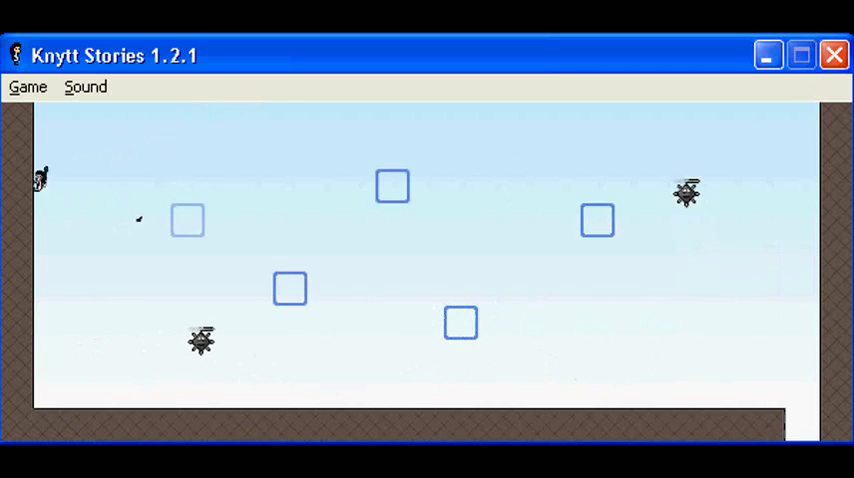
{"action": "key", "text": "Left"}
{"action": "key", "text": "Left"}
{"action": "key", "text": "Right"}
{"action": "key", "text": "Right"}
{"action": "key", "text": "Right"}
{"action": "key", "text": "Right"}
{"action": "key", "text": "Right"}
{"action": "key", "text": "Left"}
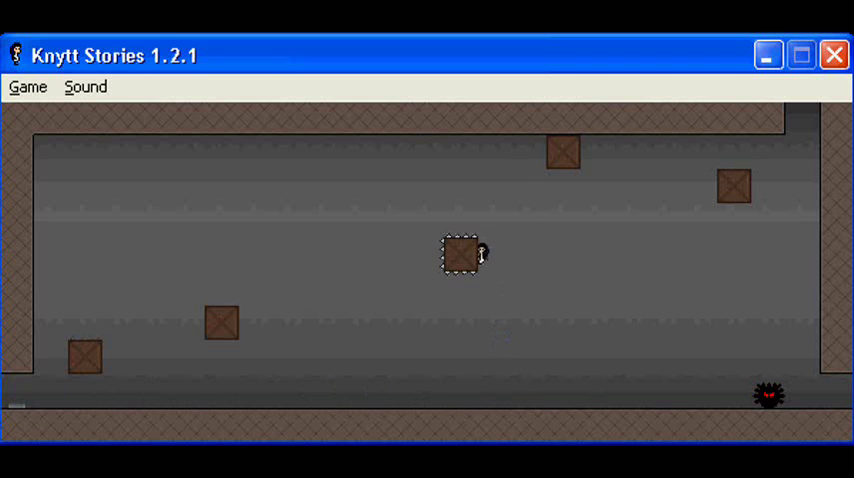
- Leave the grey room again, cross the sky room left, and climb the left wall into the next room
{"action": "key", "text": "Right"}
{"action": "key", "text": "Left"}
{"action": "key", "text": "s"}
{"action": "key", "text": "s"}
{"action": "key", "text": "Left"}
{"action": "key", "text": "Up"}
{"action": "key", "text": "Up"}
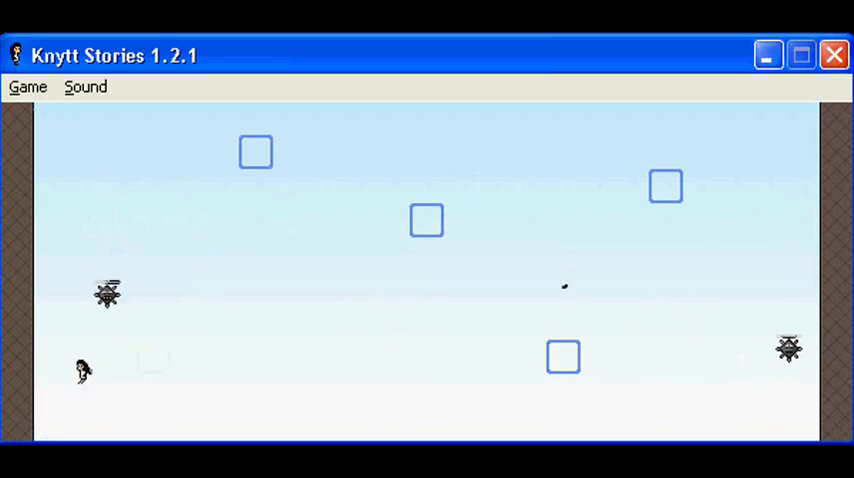
{"action": "key", "text": "Right"}
{"action": "key", "text": "Left"}
{"action": "key", "text": "Up"}
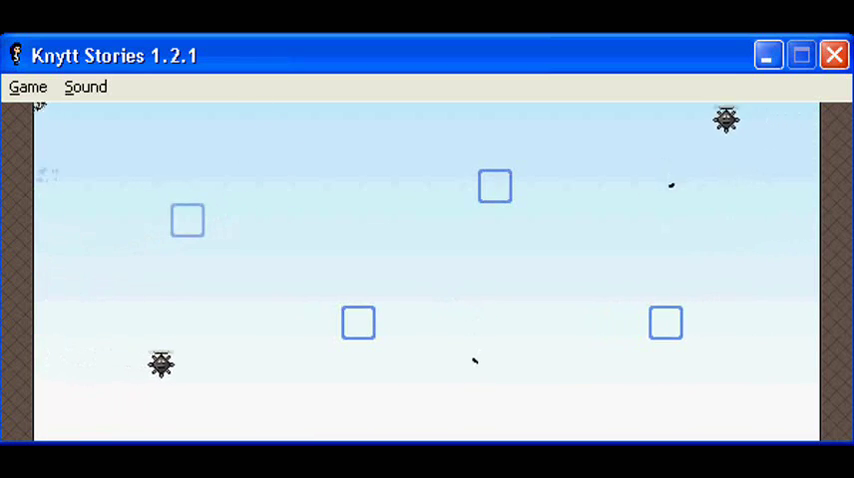
{"action": "key", "text": "Right"}
{"action": "key", "text": "Right"}
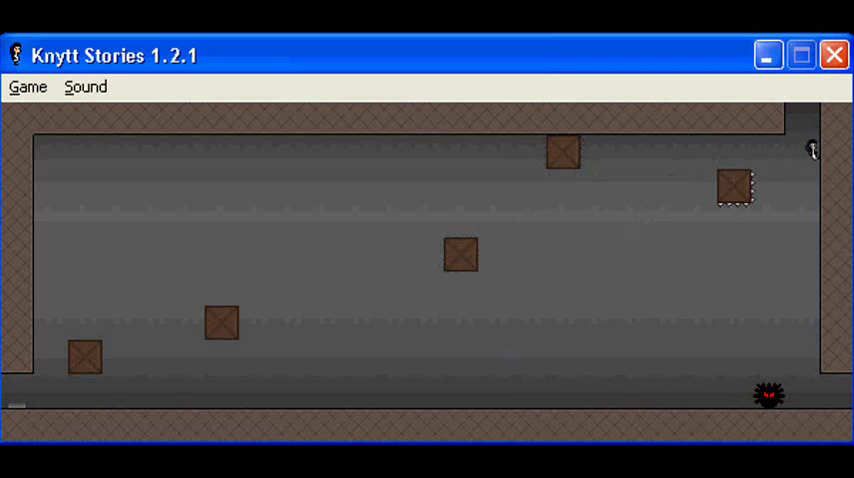
- Climb the right wall, jump left across the sky room, and climb into the room above
{"action": "key", "text": "Right"}
{"action": "key", "text": "Left"}
{"action": "key", "text": "Left"}
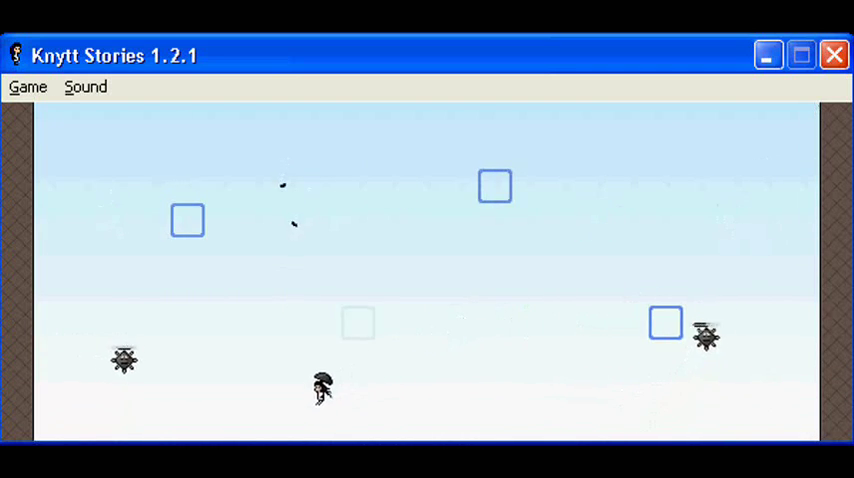
{"action": "key", "text": "Left"}
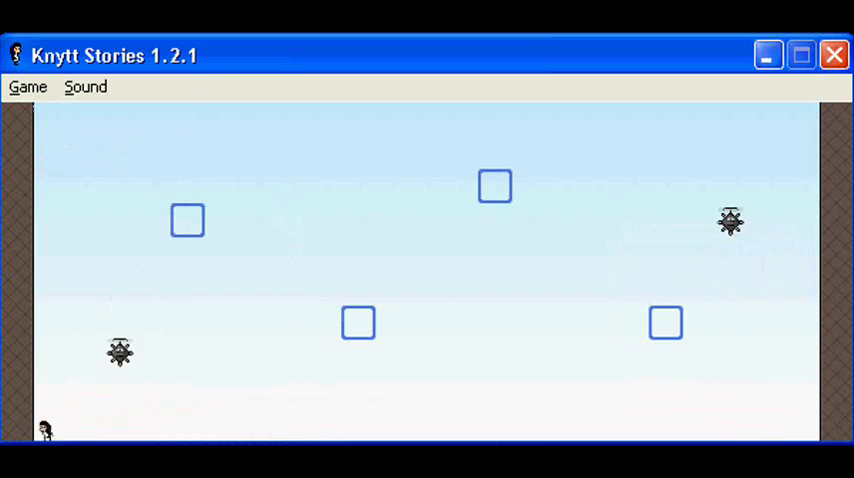
{"action": "key", "text": "Left"}
{"action": "key", "text": "Right"}
{"action": "key", "text": "Right"}
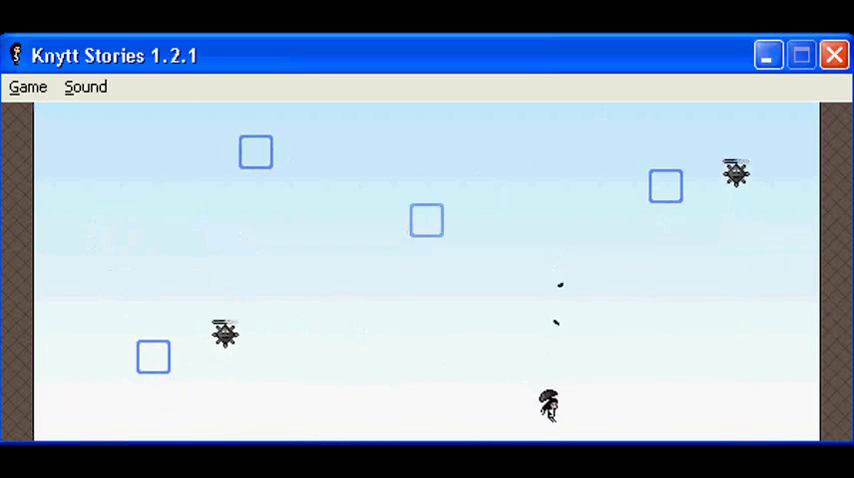
{"action": "key", "text": "Right"}
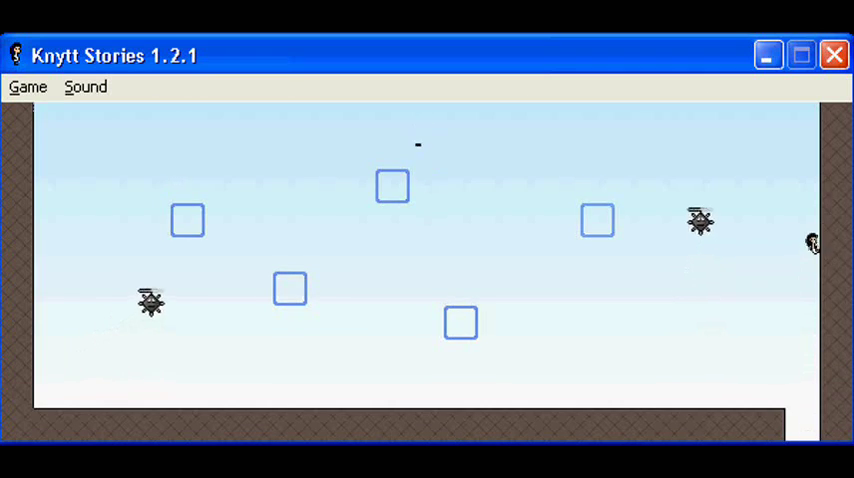
- Climb through two rooms, jump left into the lower room, then run right and drop below
{"action": "key", "text": "Left"}
{"action": "key", "text": "Left"}
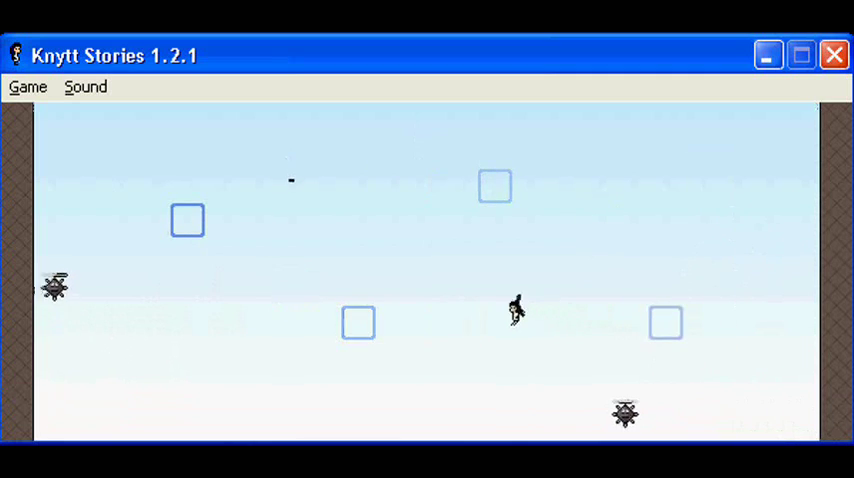
{"action": "key", "text": "Left"}
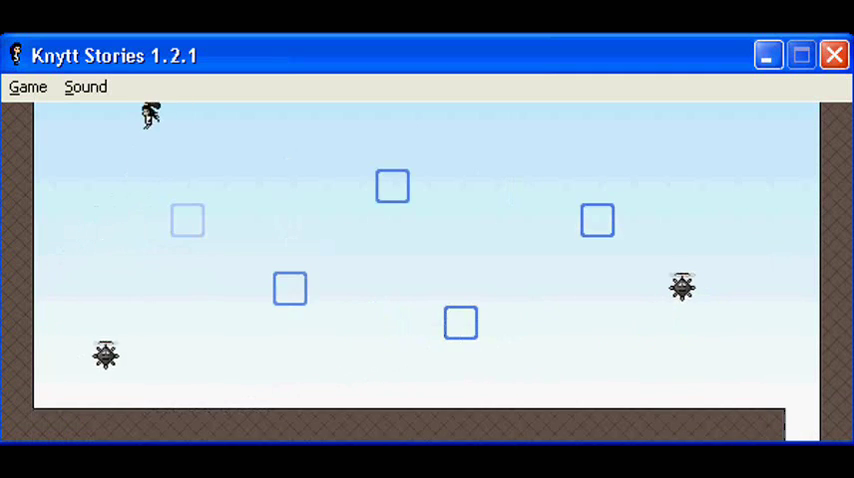
{"action": "key", "text": "Left"}
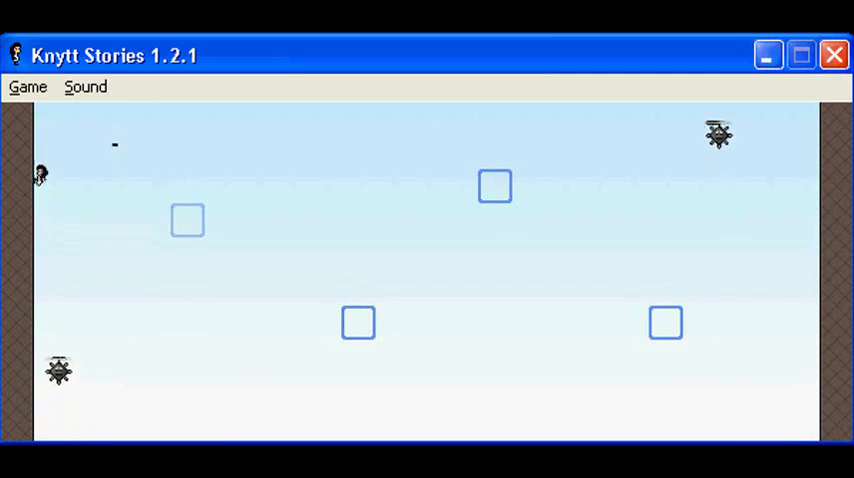
{"action": "key", "text": "Right"}
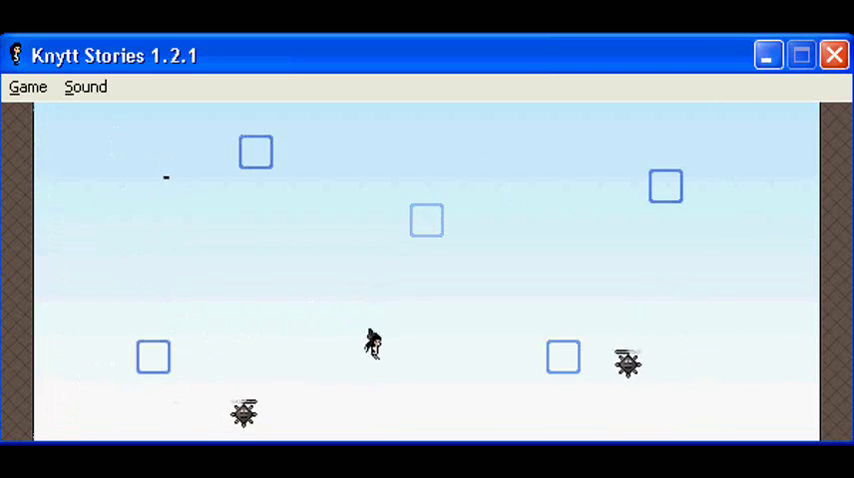
{"action": "key", "text": "Right"}
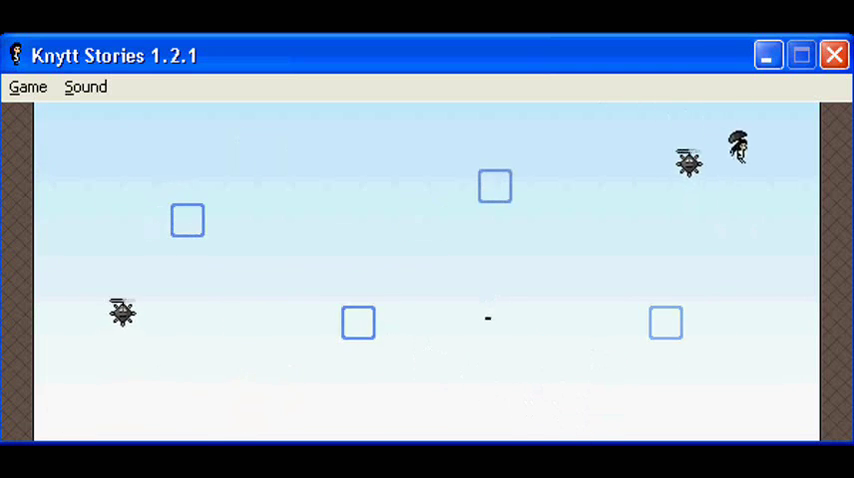
- Climb out of the room and glide left on the umbrella toward the blue bird
{"action": "key", "text": "Right"}
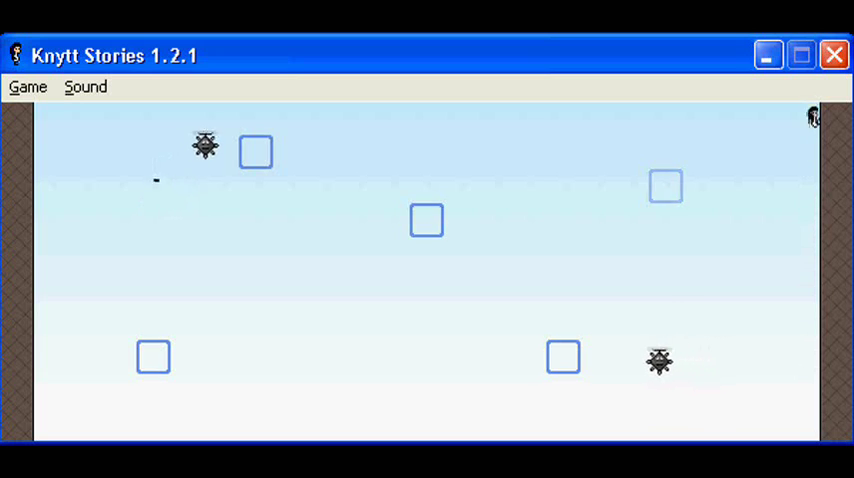
{"action": "key", "text": "Right"}
{"action": "key", "text": "d"}
{"action": "key", "text": "Left"}
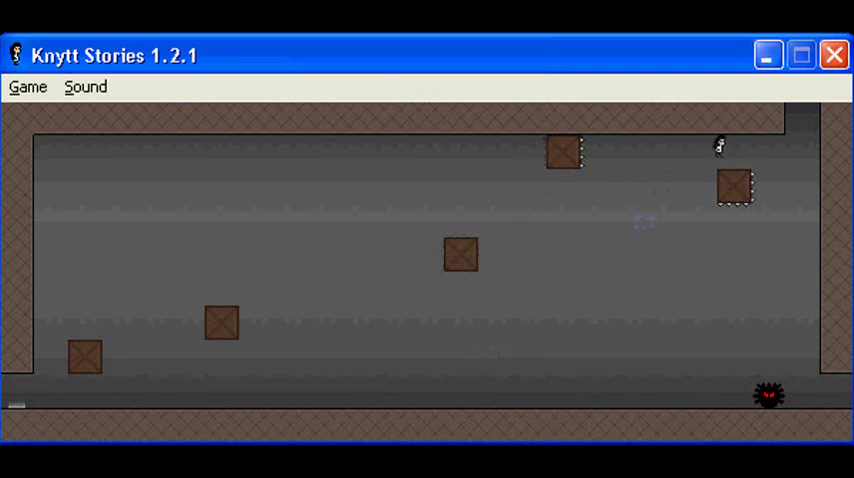
- Climb the right wall, umbrella-glide left down a room, then float around the birds' room
{"action": "key", "text": "Up"}
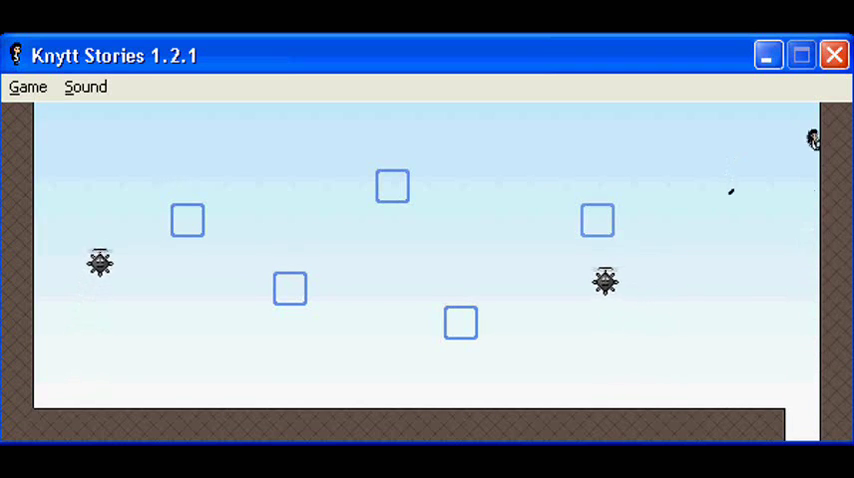
{"action": "key", "text": "Left"}
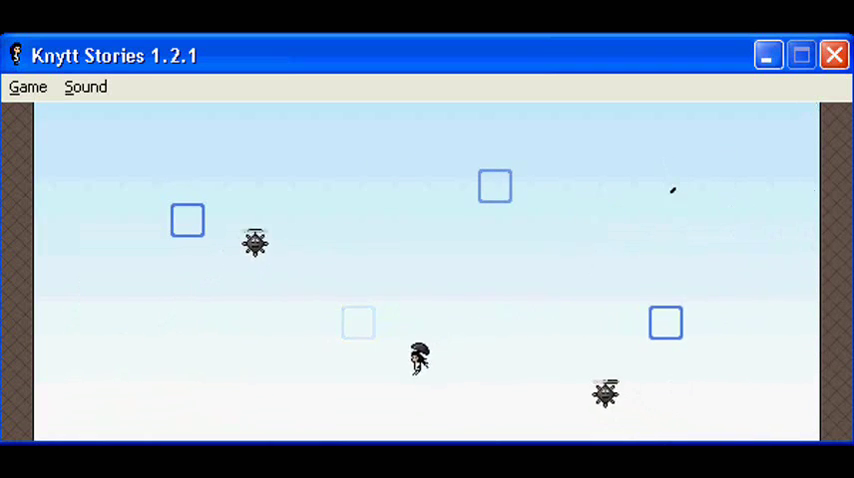
{"action": "key", "text": "Left"}
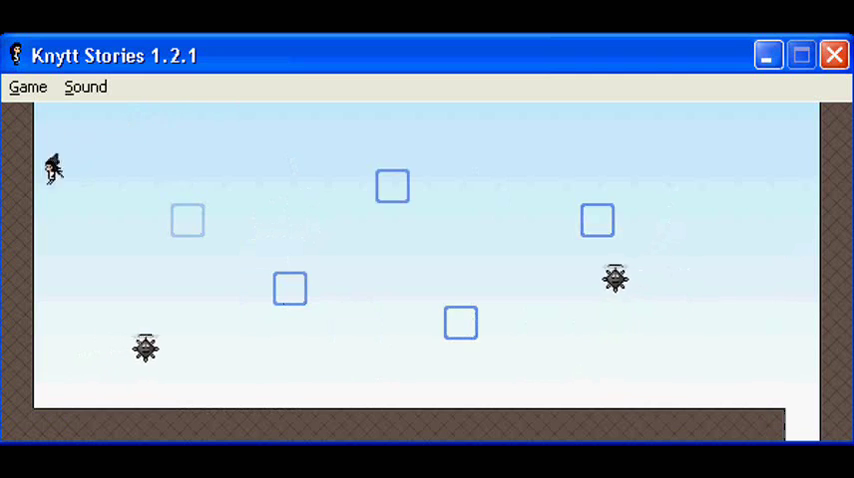
{"action": "key", "text": "Left"}
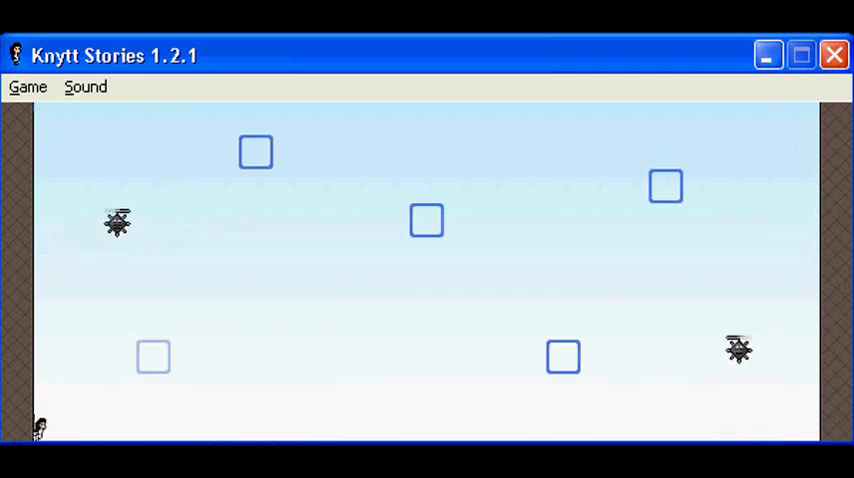
{"action": "key", "text": "Right"}
{"action": "key", "text": "Right"}
{"action": "key", "text": "Right"}
{"action": "key", "text": "Right"}
{"action": "key", "text": "Left"}
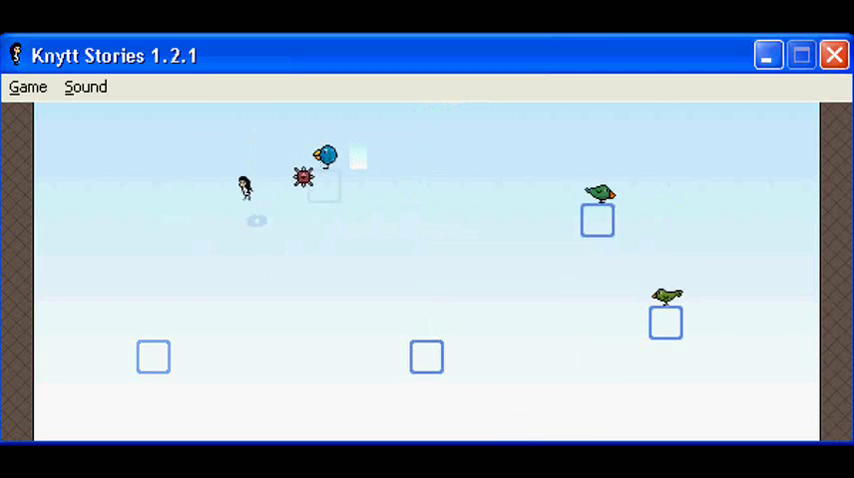
- Climb the left wall into the block-column room and leap right toward its bottom-right corner
{"action": "key", "text": "Left"}
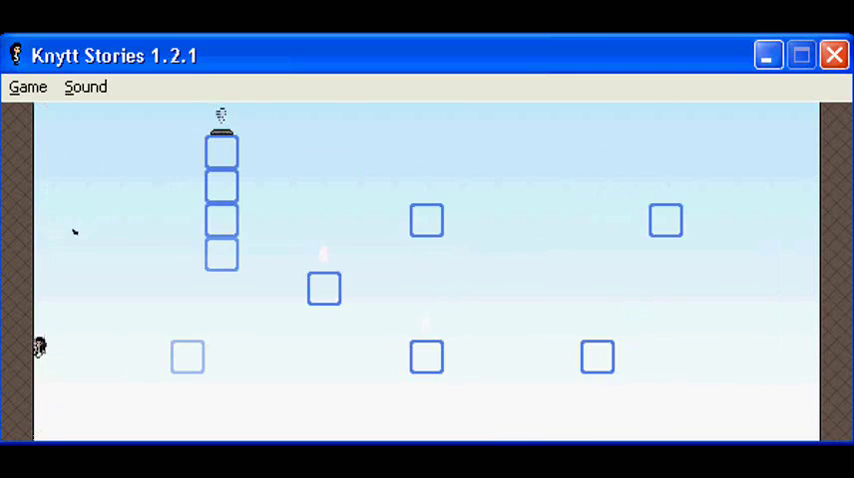
{"action": "key", "text": "Right"}
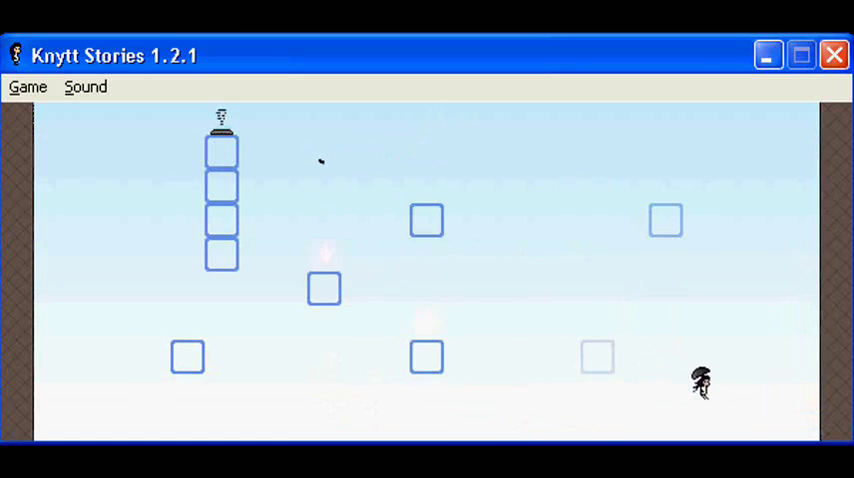
{"action": "key", "text": "Right"}
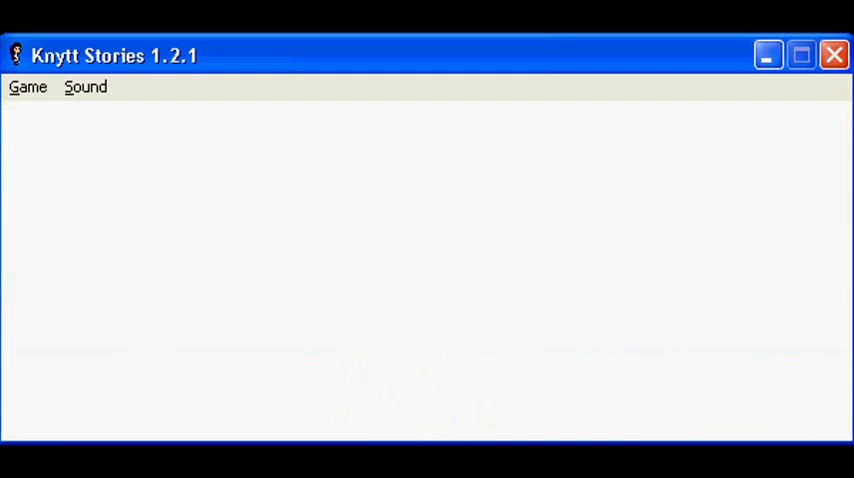
- Climb the left wall, cross right, and jump up-right to reveal a hidden block
{"action": "key", "text": "Left"}
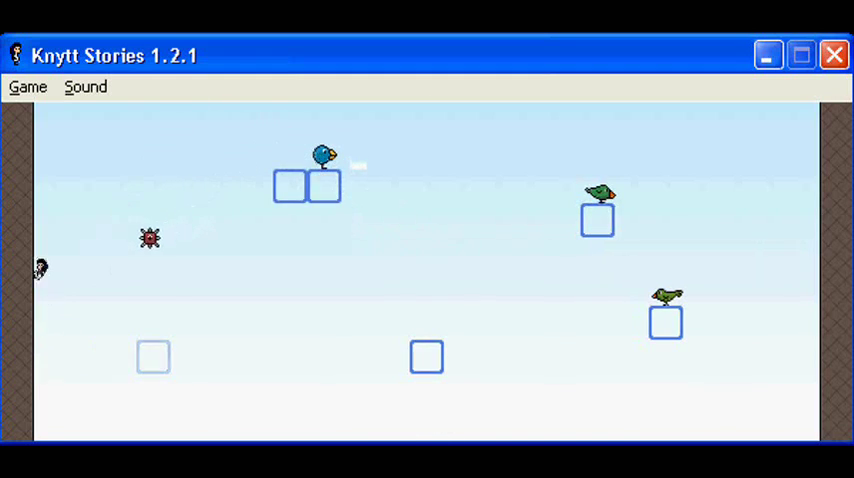
{"action": "key", "text": "Up"}
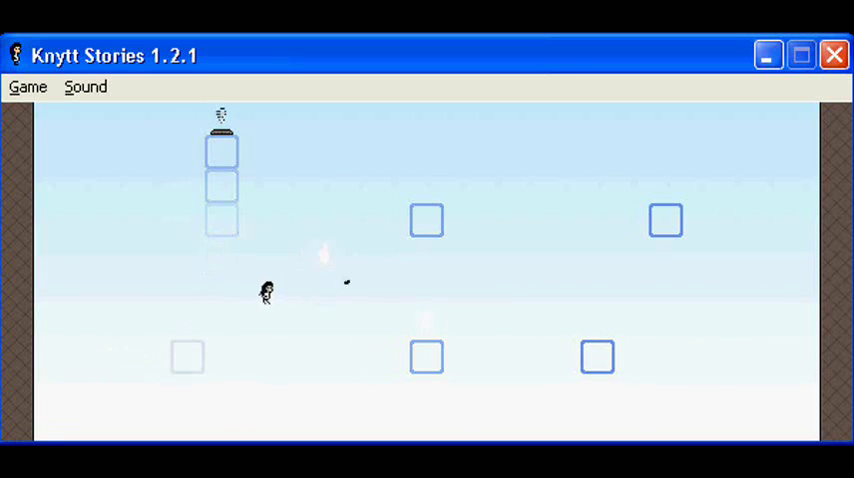
{"action": "key", "text": "Right"}
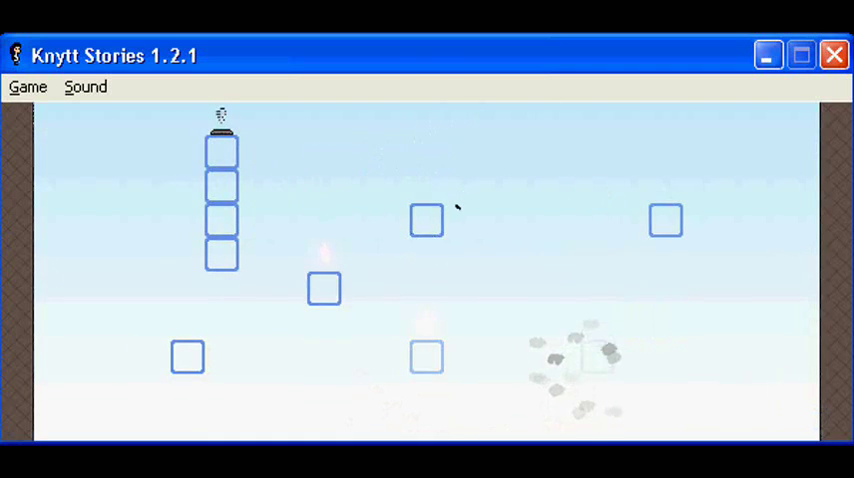
{"action": "key", "text": "Right"}
{"action": "key", "text": "s"}
{"action": "key", "text": "Right"}
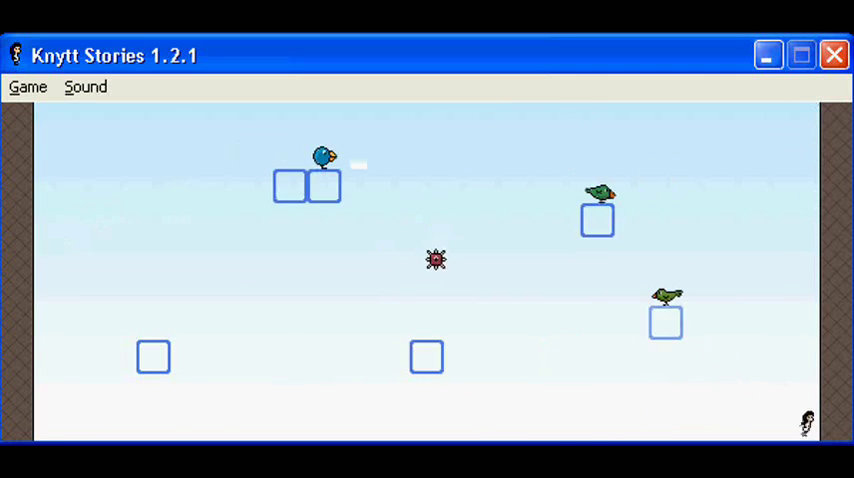
- Climb the right wall into the room above, glide left, and leap up-right off the left wall
{"action": "key", "text": "Up"}
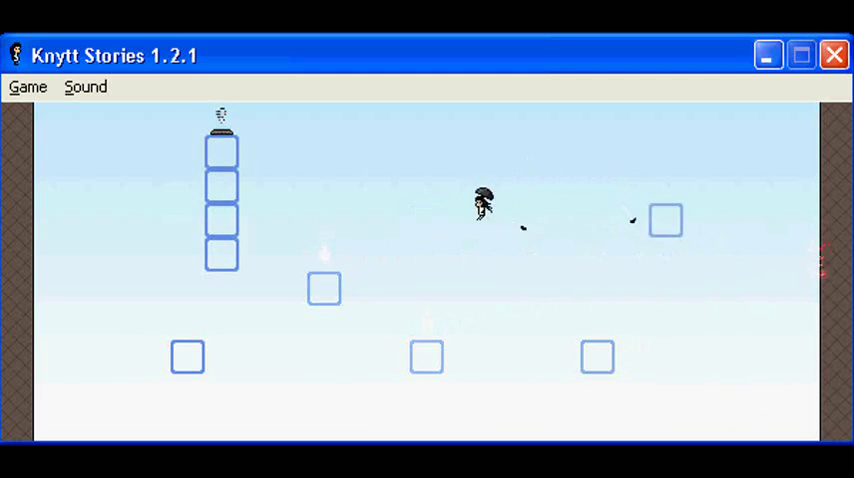
{"action": "key", "text": "Left"}
{"action": "key", "text": "Left"}
{"action": "key", "text": "s"}
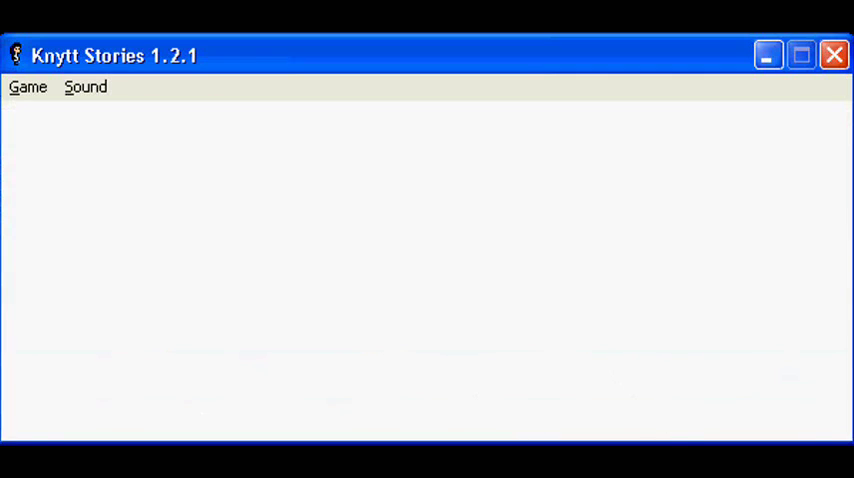
- Step right on the block-column room's floor while the room reloads after dying
{"action": "key", "text": "Right"}
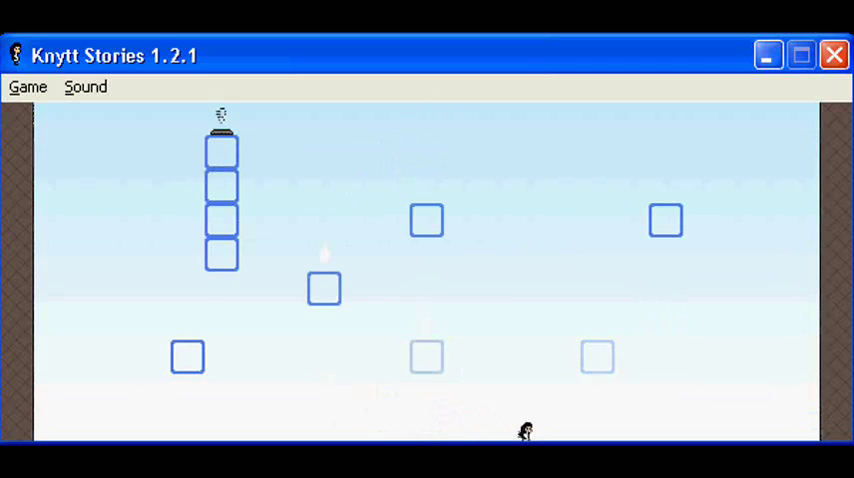
- Run right across the block-column room and climb high up the right wall
{"action": "key", "text": "Right"}
{"action": "key", "text": "Right"}
{"action": "key", "text": "shift"}
{"action": "key", "text": "Up"}
{"action": "key", "text": "Down"}
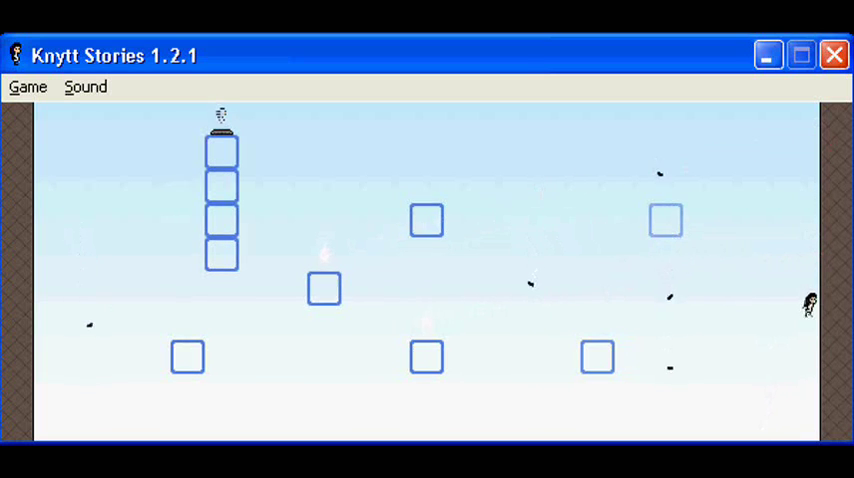
{"action": "key", "text": "Up"}
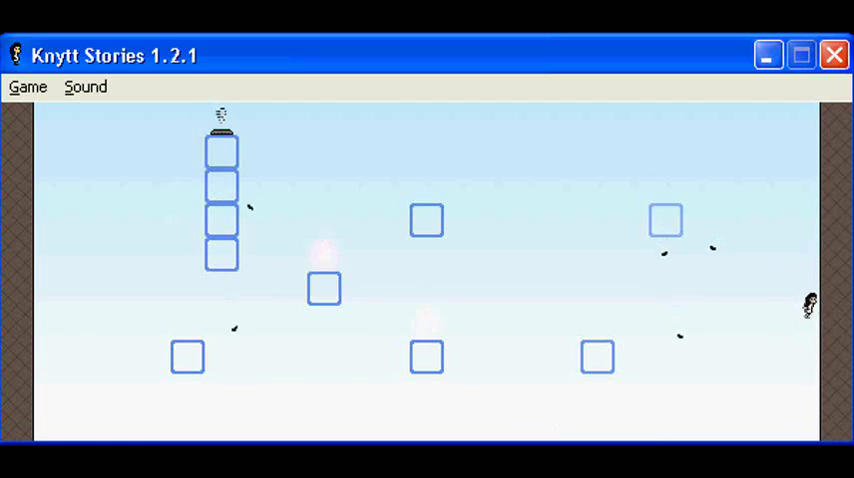
- Jump left off the right wall, climb back up, and leap up-left again
{"action": "key", "text": "Up"}
{"action": "key", "text": "s"}
{"action": "key", "text": "Right"}
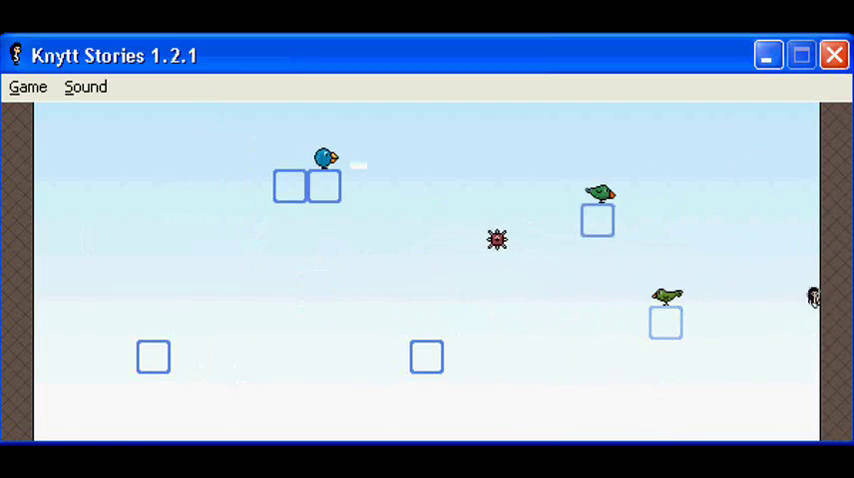
{"action": "key", "text": "Up"}
{"action": "key", "text": "Up"}
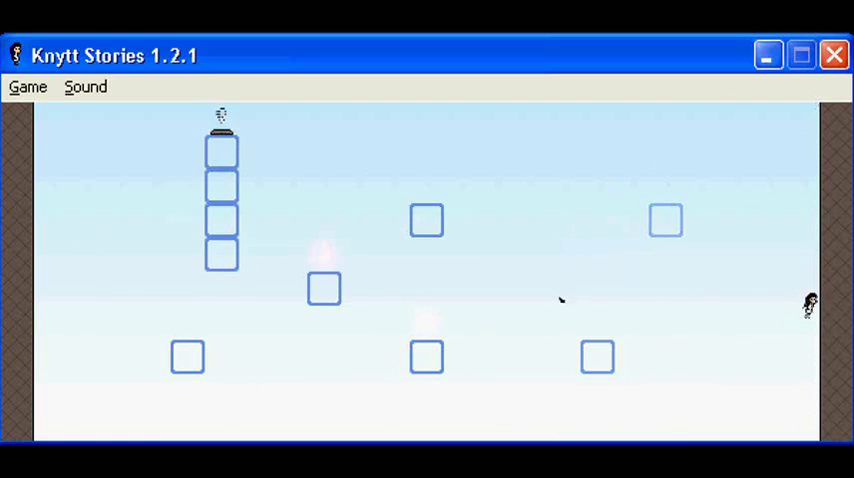
{"action": "key", "text": "s"}
{"action": "key", "text": "Left"}
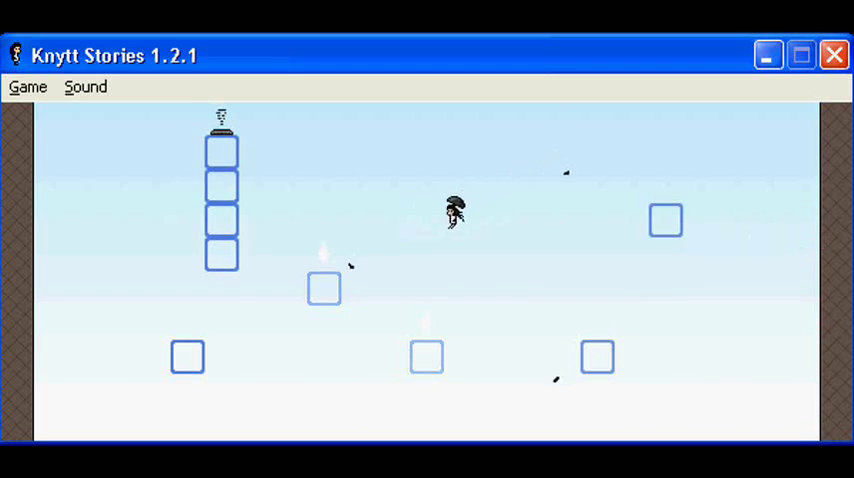
- Drift down across the room, then head up-right toward the spike ball
{"action": "key", "text": "Right"}
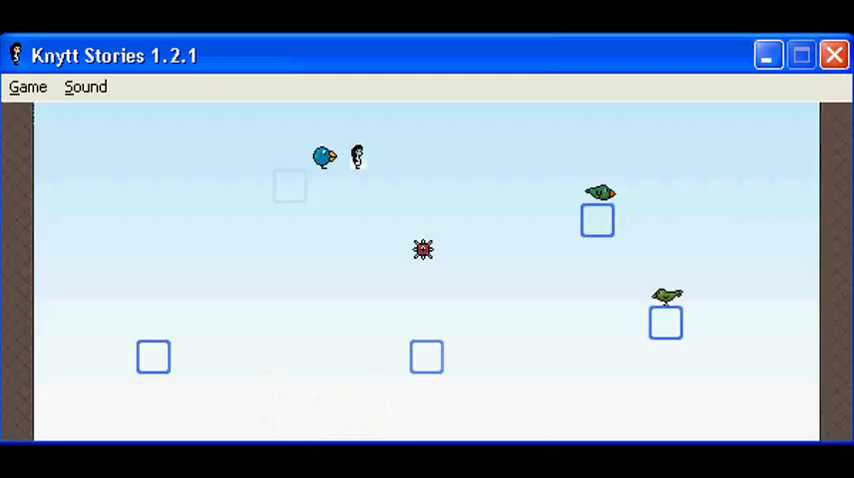
{"action": "key", "text": "s"}
{"action": "key", "text": "Right"}
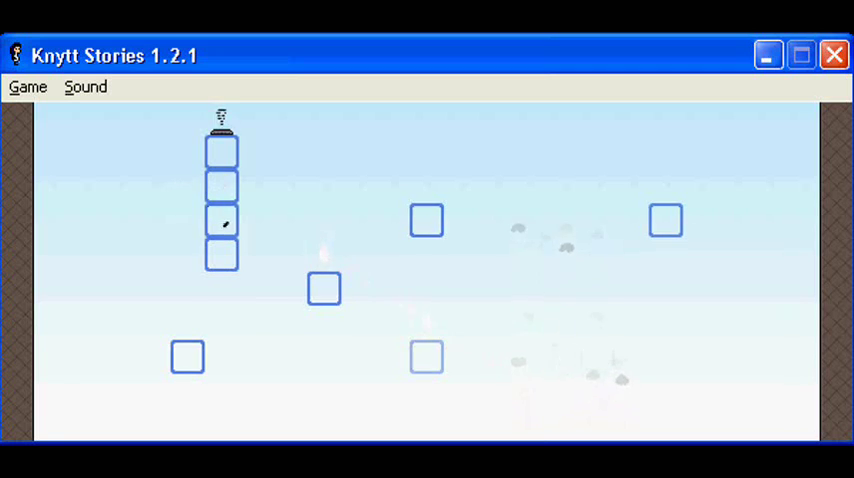
{"action": "key", "text": "Right"}
{"action": "key", "text": "s"}
- Climb the right wall again and glide left down to the bottom-left corner
{"action": "key", "text": "Right"}
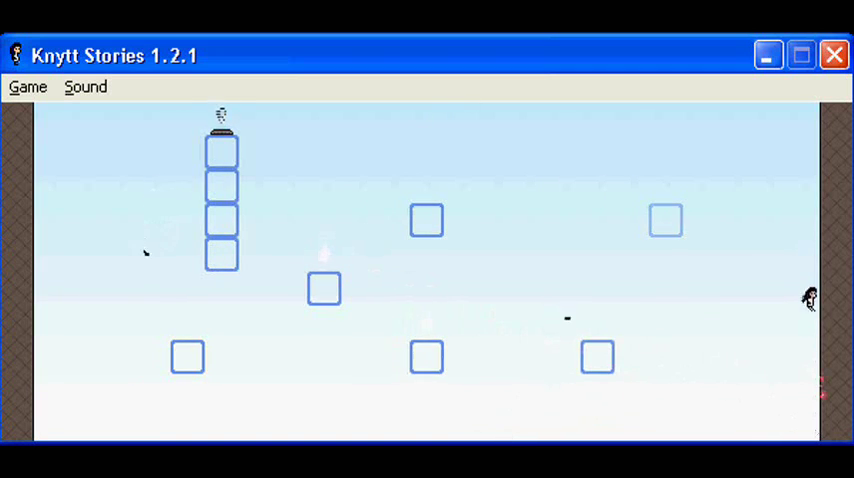
{"action": "key", "text": "s"}
{"action": "key", "text": "Left"}
{"action": "key", "text": "s"}
{"action": "key", "text": "Left"}
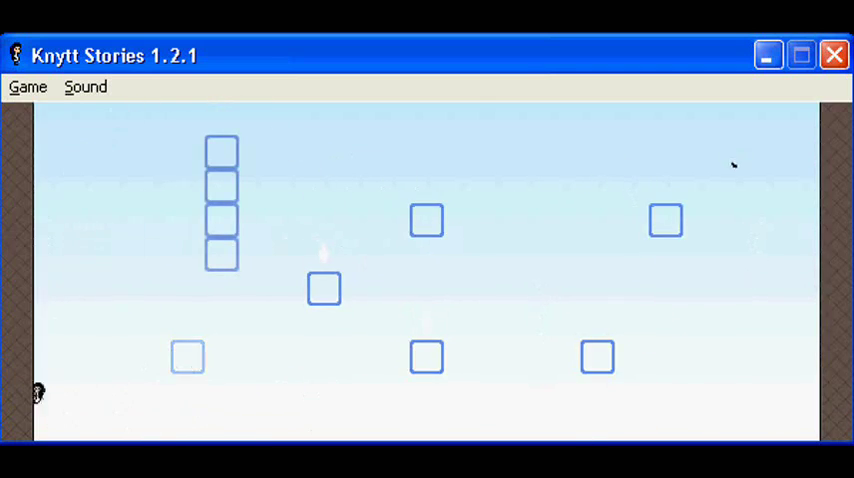
- Drop rightward through the sky rooms, steering past the spiky enemy
{"action": "key", "text": "Right"}
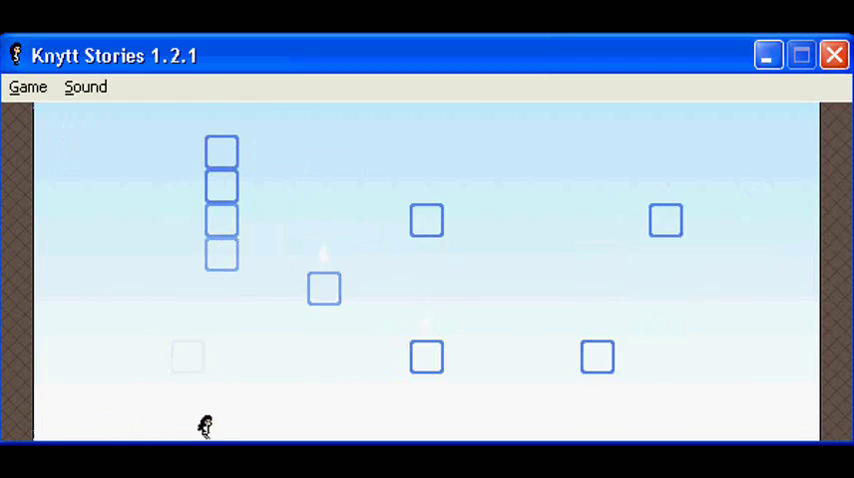
{"action": "key", "text": "Right"}
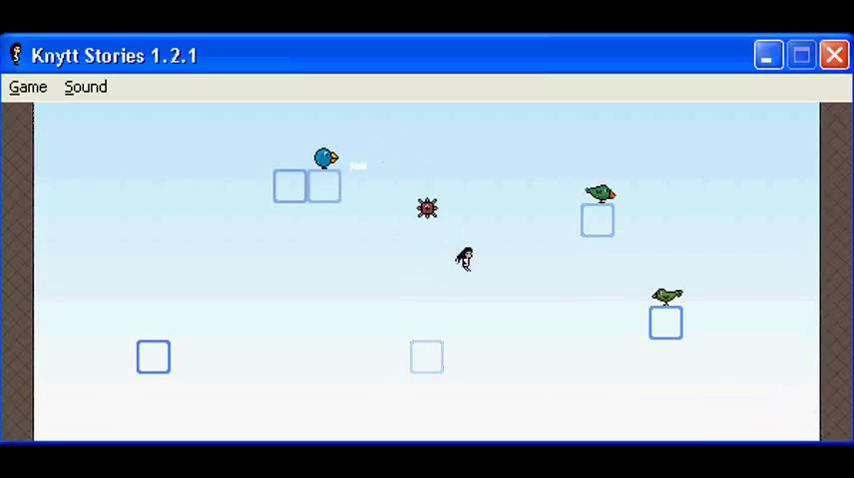
{"action": "key", "text": "Right"}
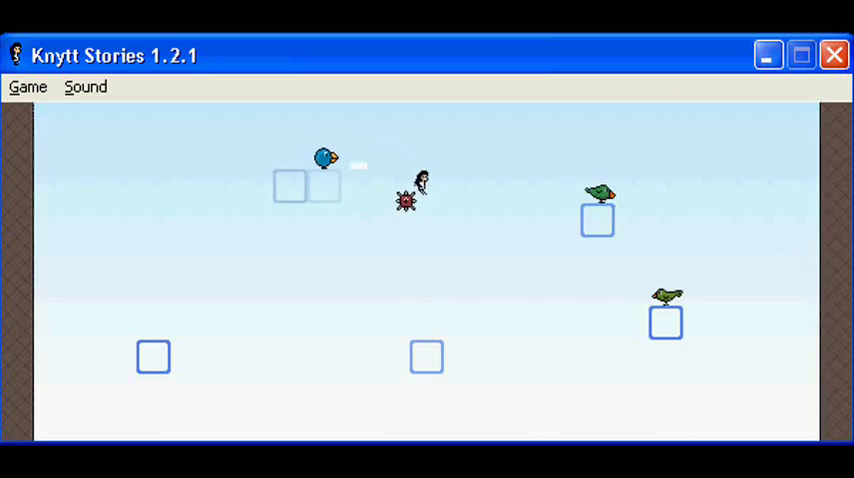
{"action": "key", "text": "Right"}
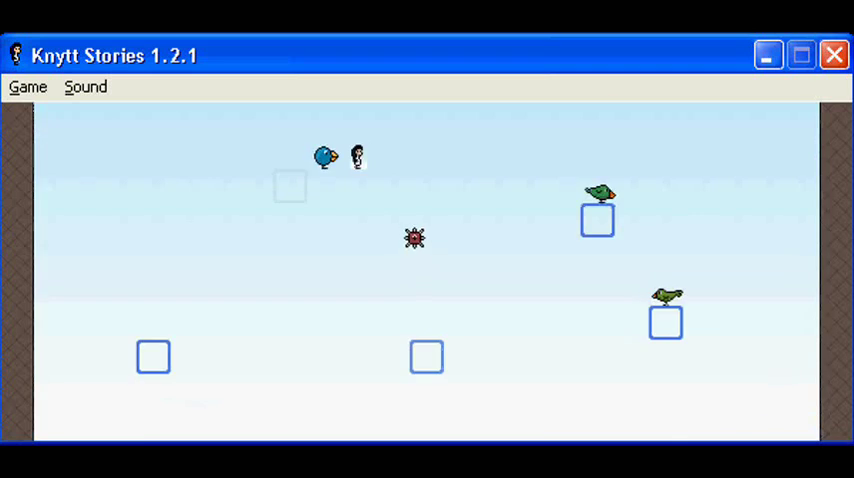
{"action": "key", "text": "Right"}
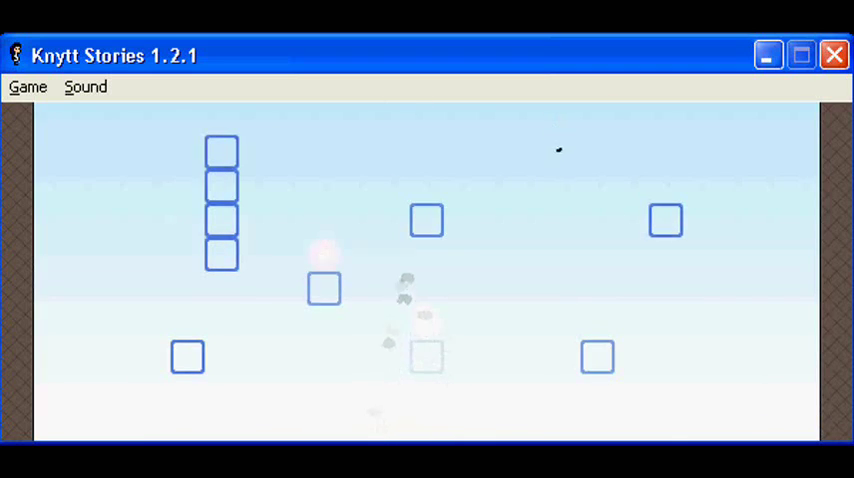
{"action": "key", "text": "Right"}
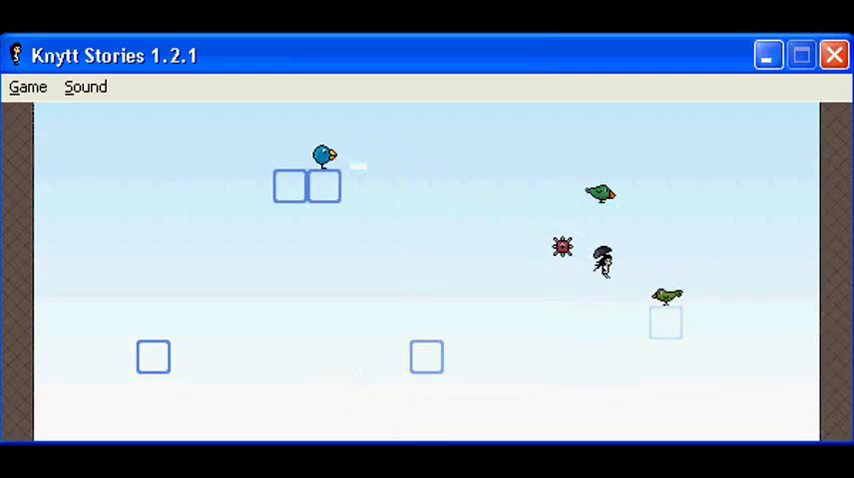
{"action": "key", "text": "Right"}
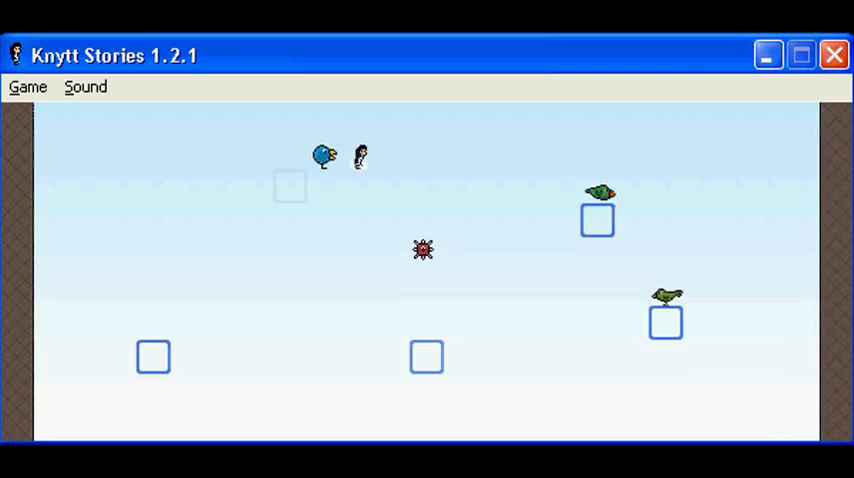
- Evade the blue bird and fall through into the grey crate room
{"action": "key", "text": "Right"}
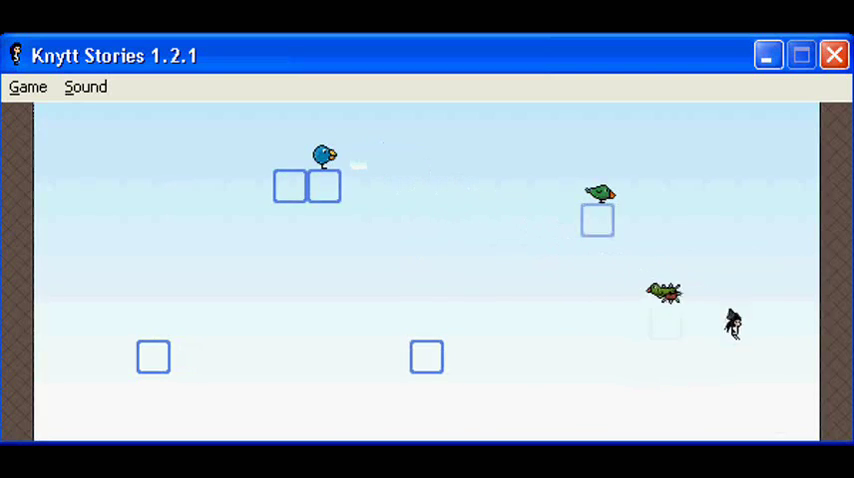
{"action": "key", "text": "Right"}
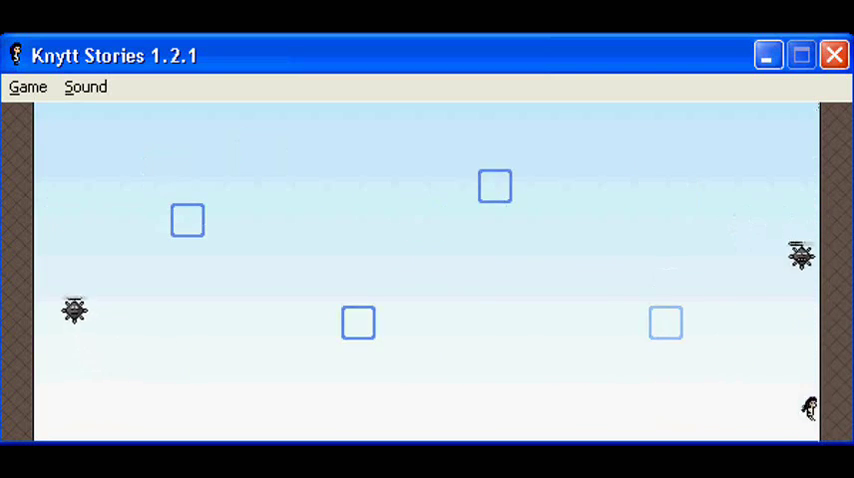
{"action": "key", "text": "Left"}
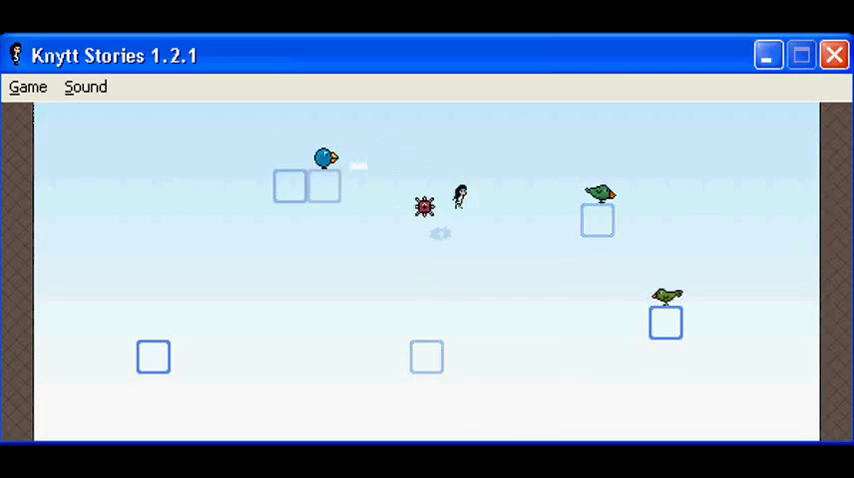
{"action": "key", "text": "Right"}
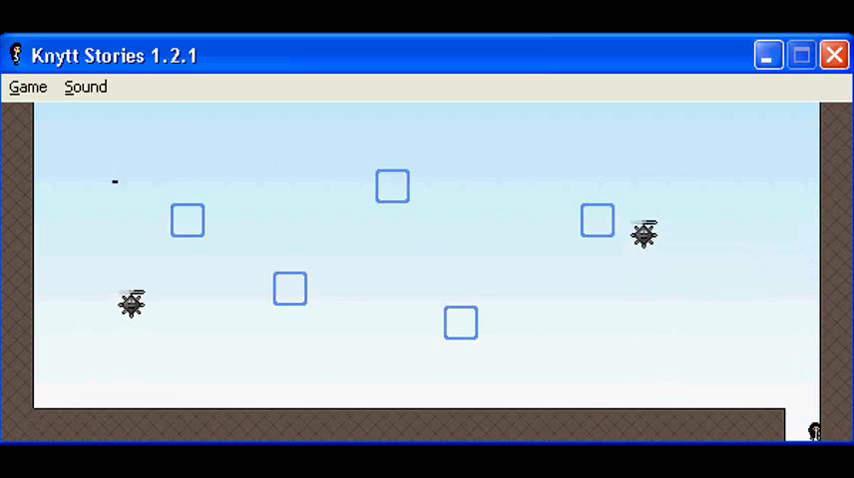
{"action": "key", "text": "Left"}
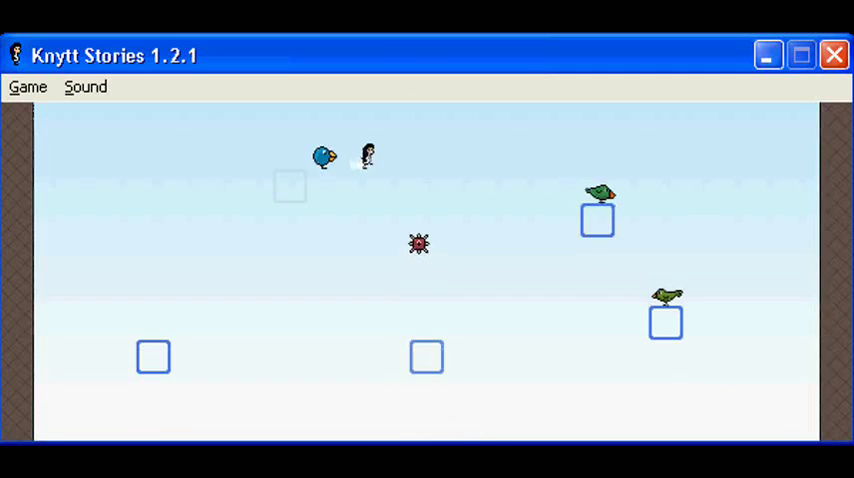
{"action": "key", "text": "Right"}
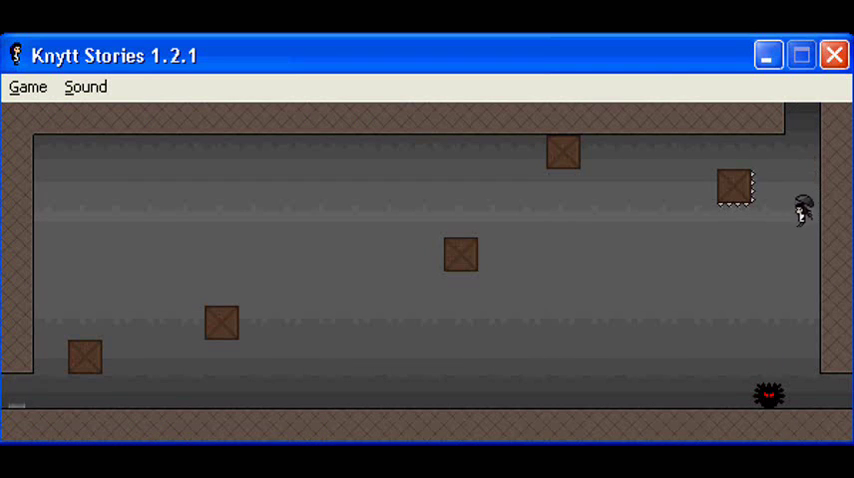
- Run left along the crate room floor, then back right into the empty chamber
{"action": "key", "text": "Left"}
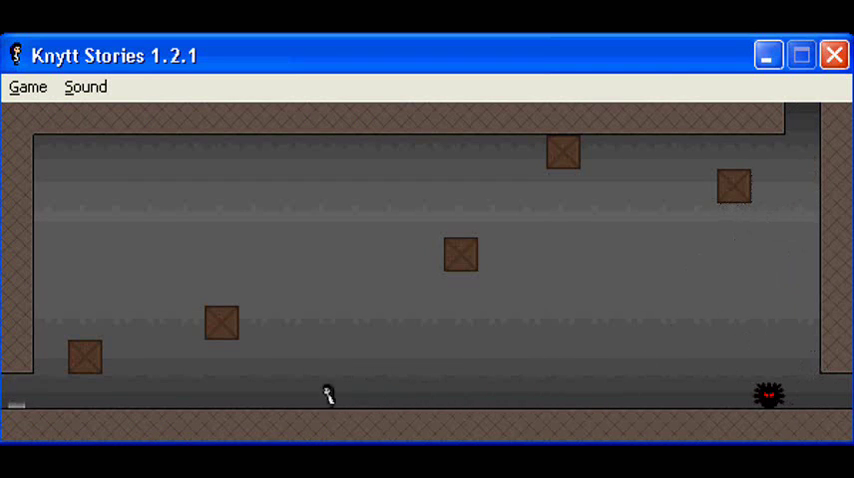
{"action": "key", "text": "Left"}
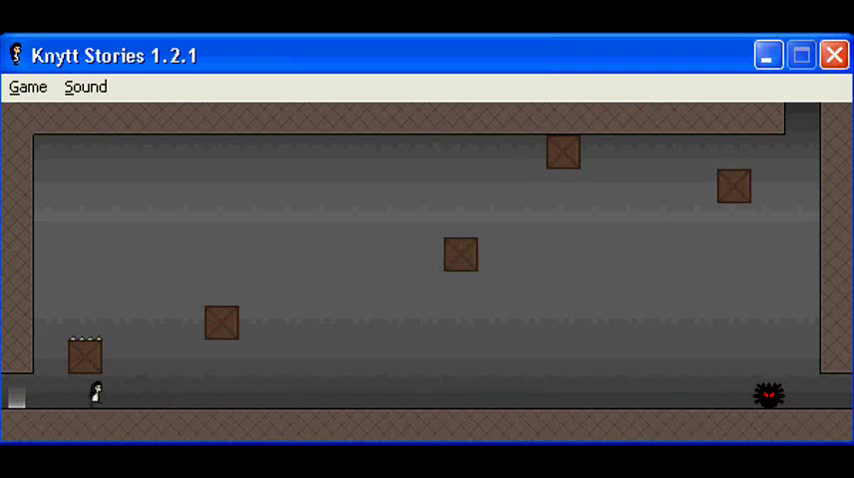
{"action": "key", "text": "Right"}
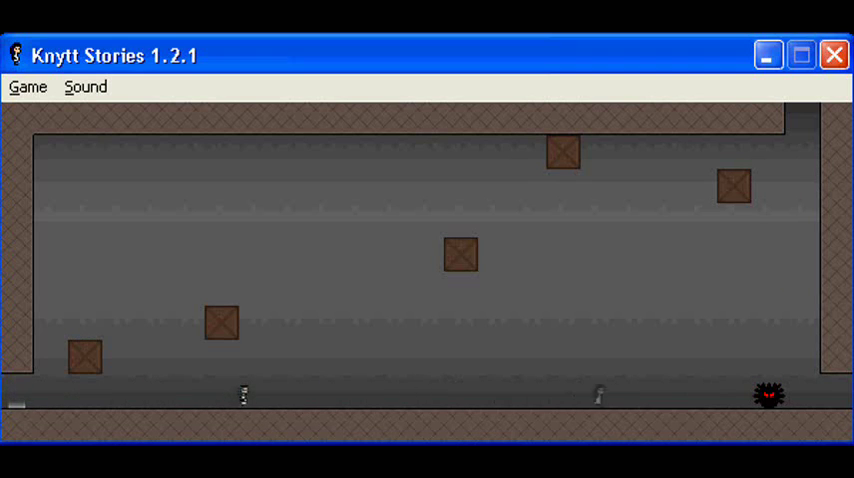
{"action": "key", "text": "Right"}
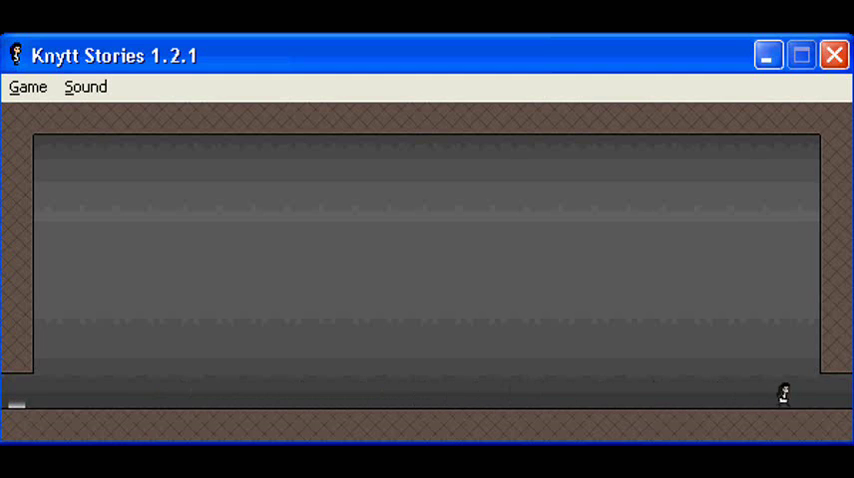
- Walk right into the empty chamber and jump onto the save point
{"action": "key", "text": "Right"}
{"action": "key", "text": "Right"}
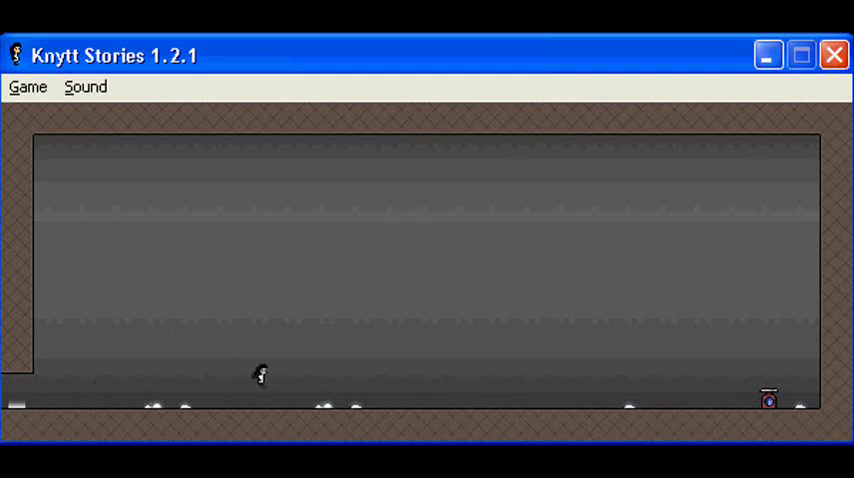
{"action": "key", "text": "s"}
{"action": "key", "text": "s"}
{"action": "key", "text": "Right"}
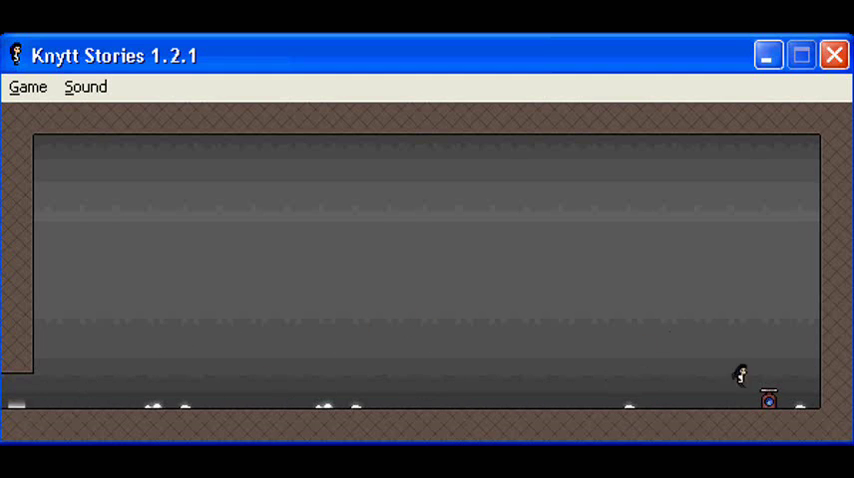
- Jump back left, toggle the item bar, and reach the chamber's left side
{"action": "key", "text": "Left"}
{"action": "key", "text": "s"}
{"action": "key", "text": "Left"}
{"action": "key", "text": "s"}
{"action": "key", "text": "q"}
{"action": "key", "text": "s"}
{"action": "key", "text": "Left"}
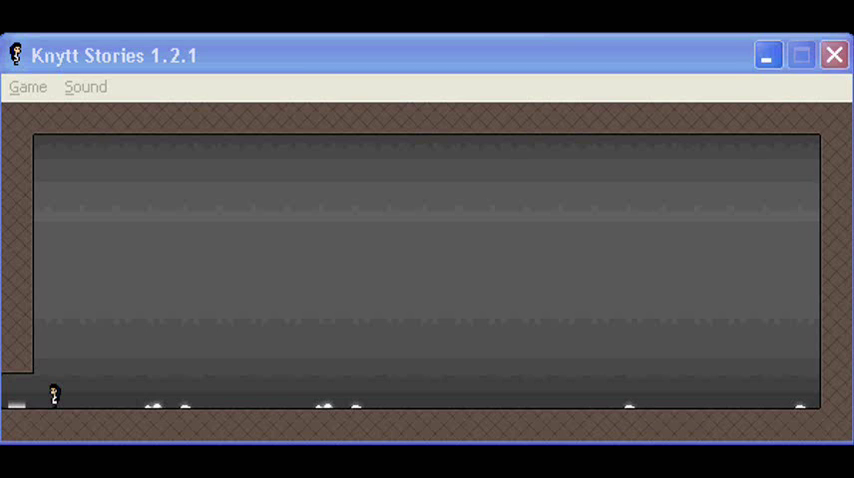
- Refocus the game, then walk and drop through rooms to the spiky creature's pit
{"action": "left_click", "coordinate": [541, 355]}
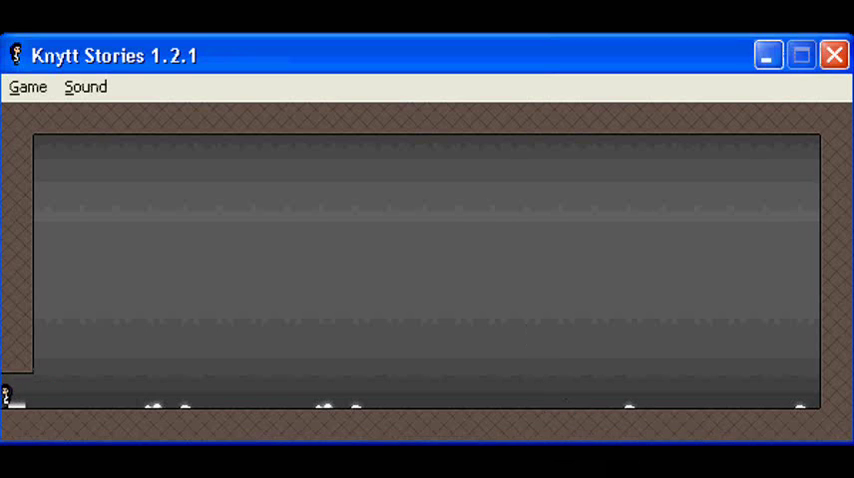
{"action": "key", "text": "Left"}
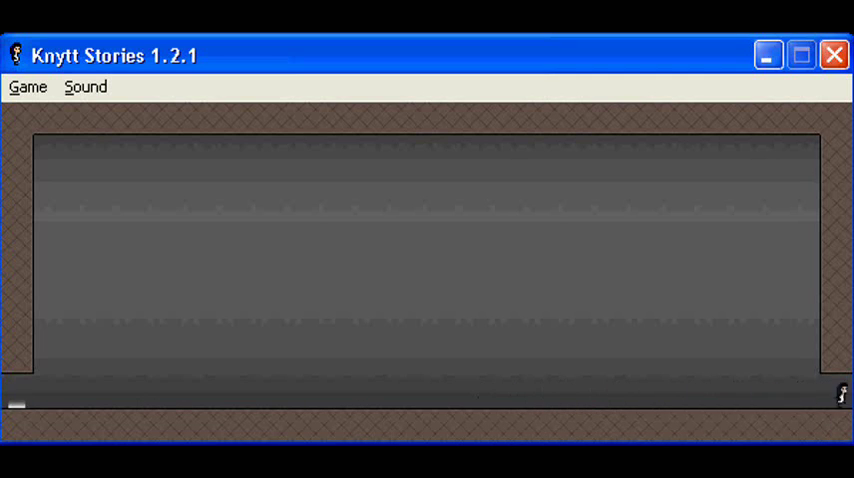
{"action": "key", "text": "Right"}
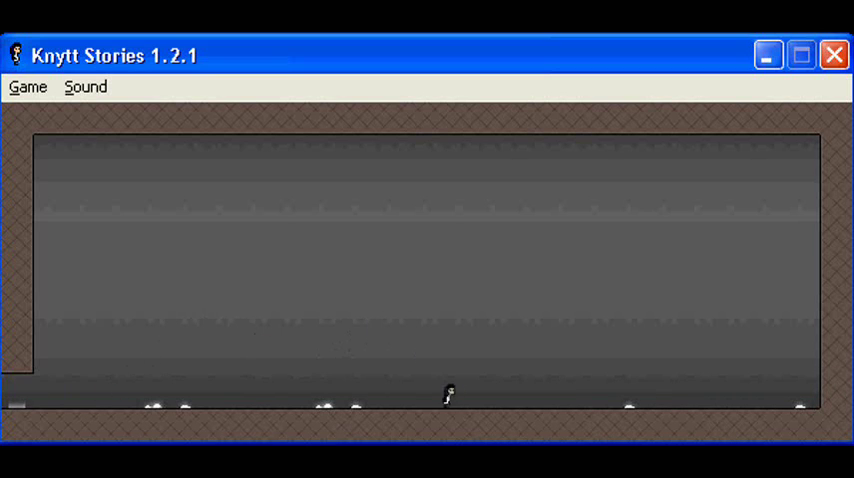
{"action": "key", "text": "Right"}
{"action": "key", "text": "Left"}
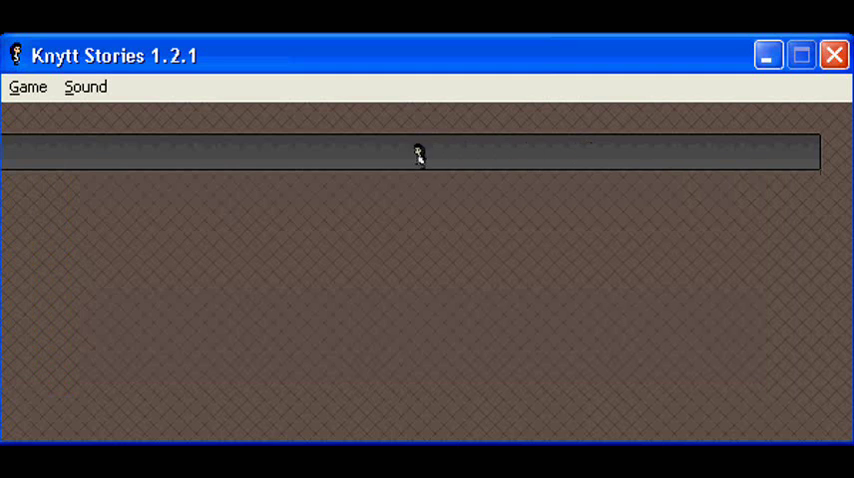
{"action": "key", "text": "Left"}
{"action": "key", "text": "Left"}
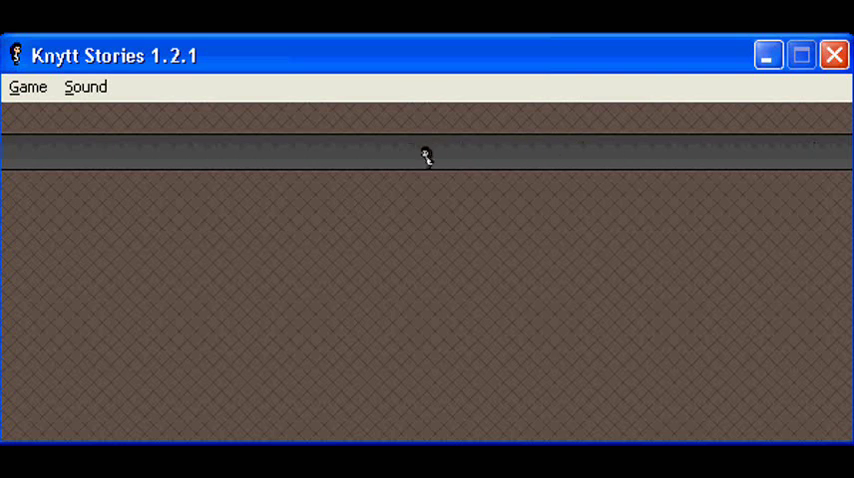
{"action": "key", "text": "Left"}
{"action": "key", "text": "Left"}
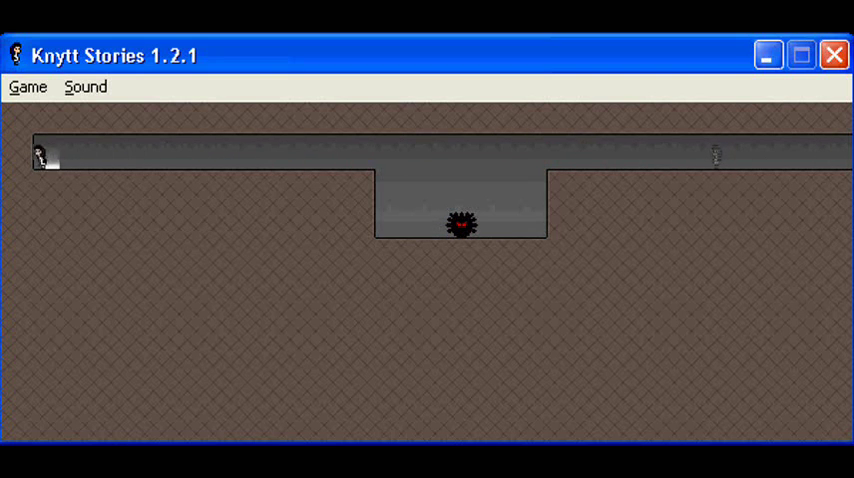
- Pace back and forth over the pit, then walk right into the next corridor
{"action": "key", "text": "Right"}
{"action": "key", "text": "Left"}
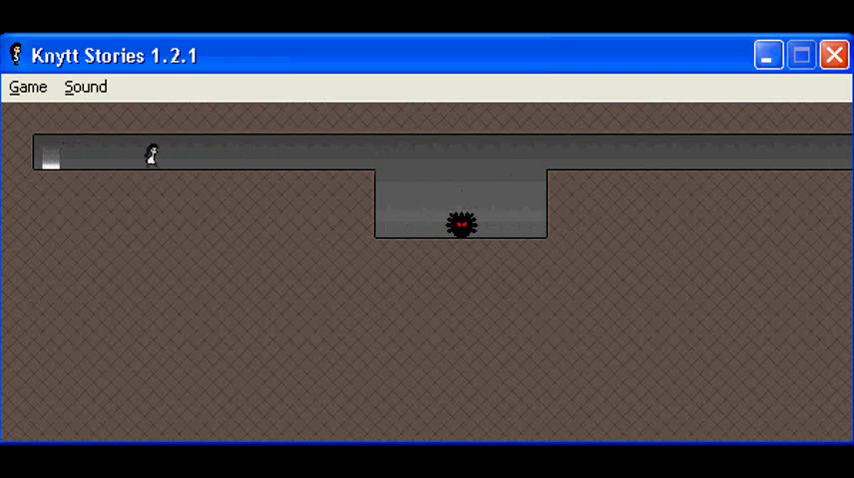
{"action": "key", "text": "Right"}
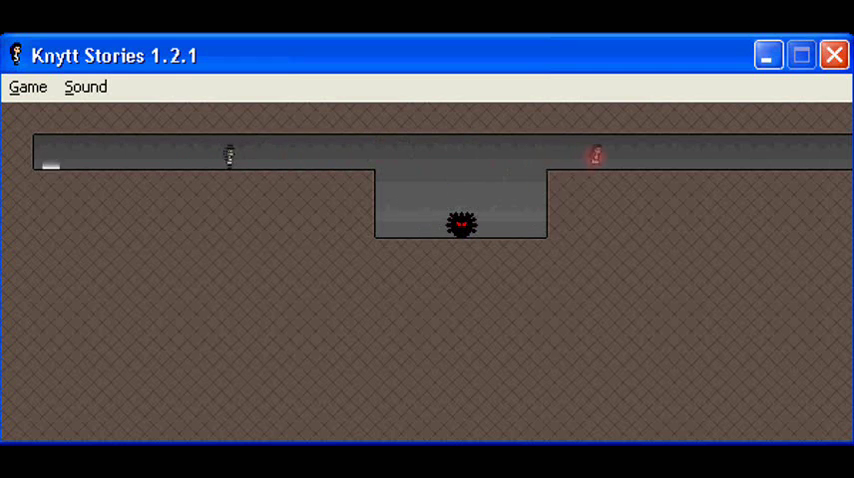
{"action": "key", "text": "Left"}
{"action": "key", "text": "Right"}
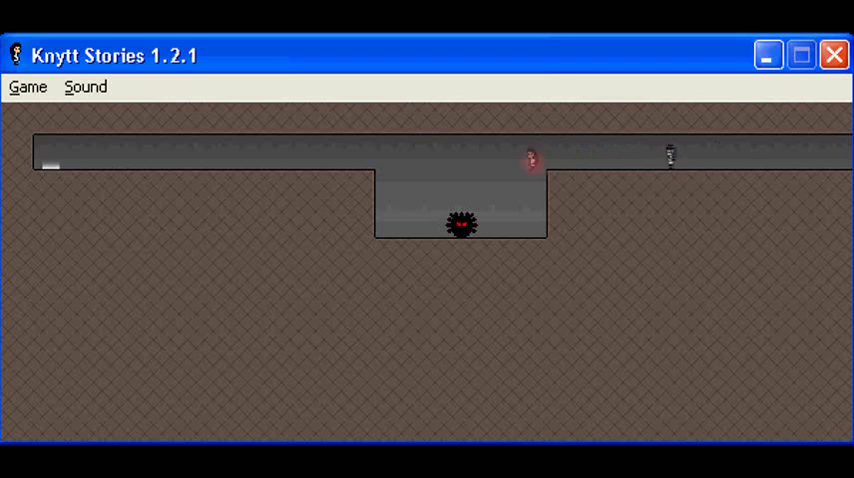
{"action": "key", "text": "Left"}
{"action": "key", "text": "Left"}
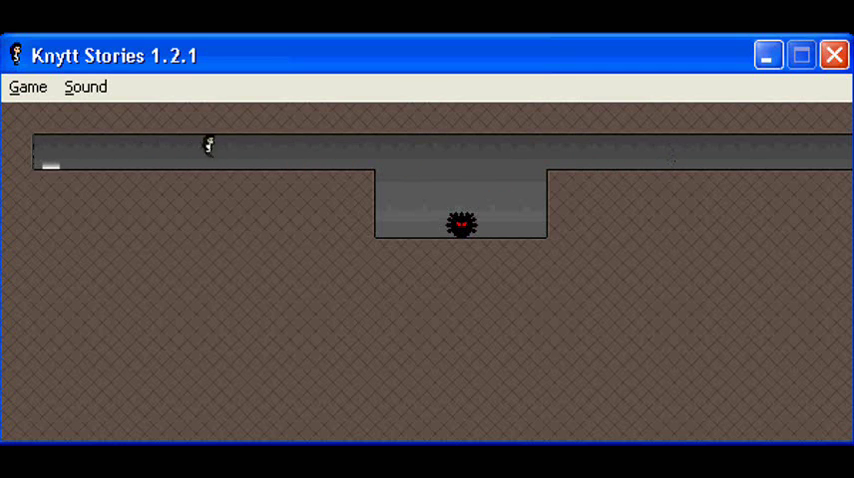
{"action": "key", "text": "Right"}
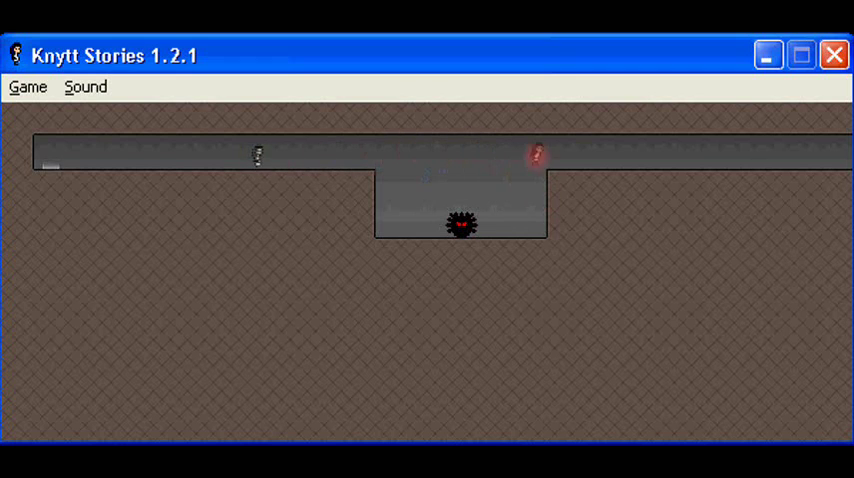
{"action": "key", "text": "Right"}
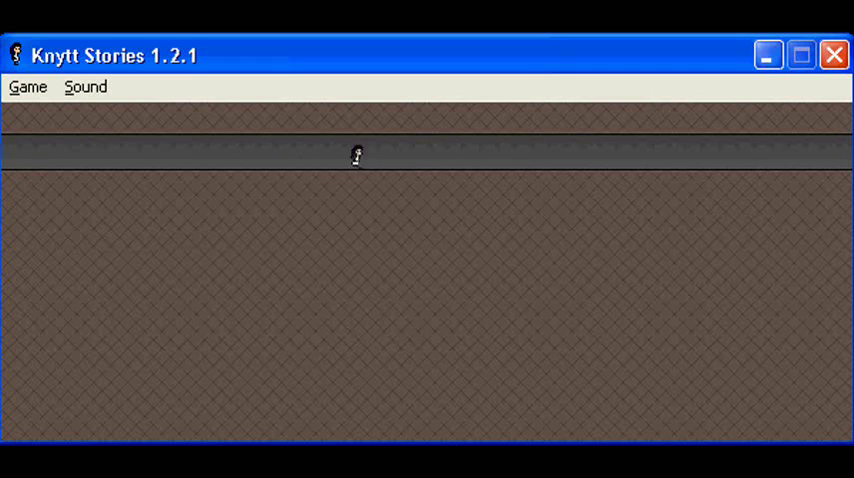
- Walk right through the narrow corridor rooms to the corridor's end
{"action": "key", "text": "Right"}
{"action": "key", "text": "Right"}
{"action": "key", "text": "Right"}
{"action": "key", "text": "Right"}
{"action": "key", "text": "Right"}
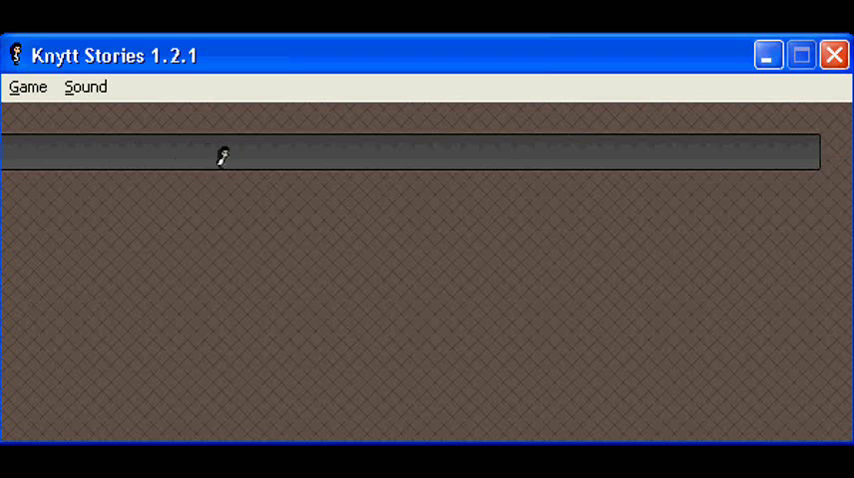
{"action": "key", "text": "Right"}
{"action": "key", "text": "Right"}
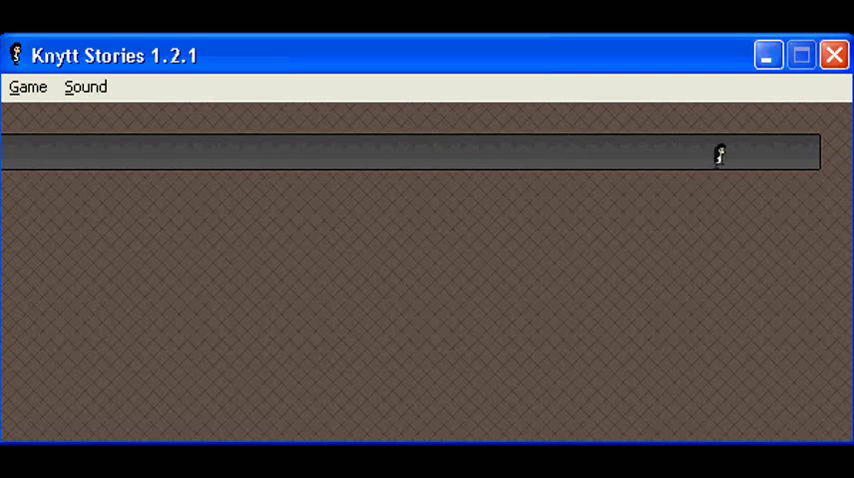
{"action": "key", "text": "Left"}
{"action": "key", "text": "Right"}
{"action": "key", "text": "Left"}
- Jump up, reposition at the corridor end, and drop into the room below
{"action": "key", "text": "shift"}
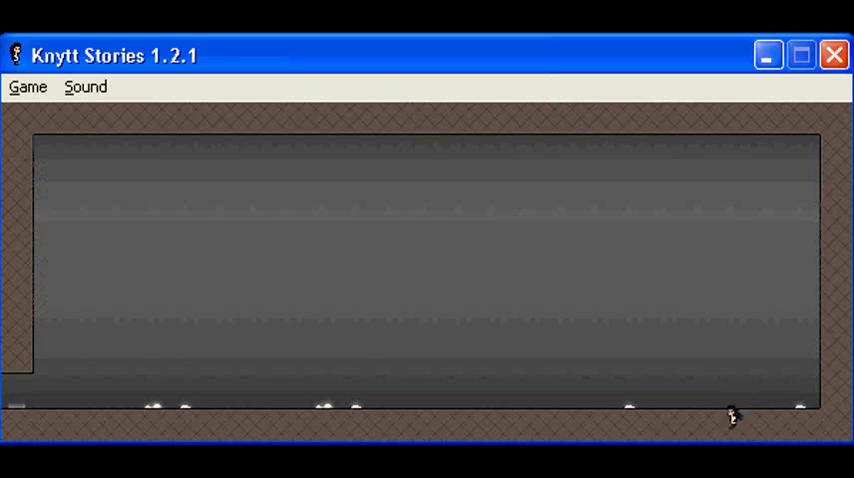
{"action": "key", "text": "Right"}
{"action": "key", "text": "Left"}
{"action": "key", "text": "Right"}
{"action": "key", "text": "Left"}
{"action": "key", "text": "shift"}
- Head left across the grey chamber into the crate room, then turn back right
{"action": "key", "text": "Left"}
{"action": "key", "text": "shift"}
{"action": "key", "text": "Left"}
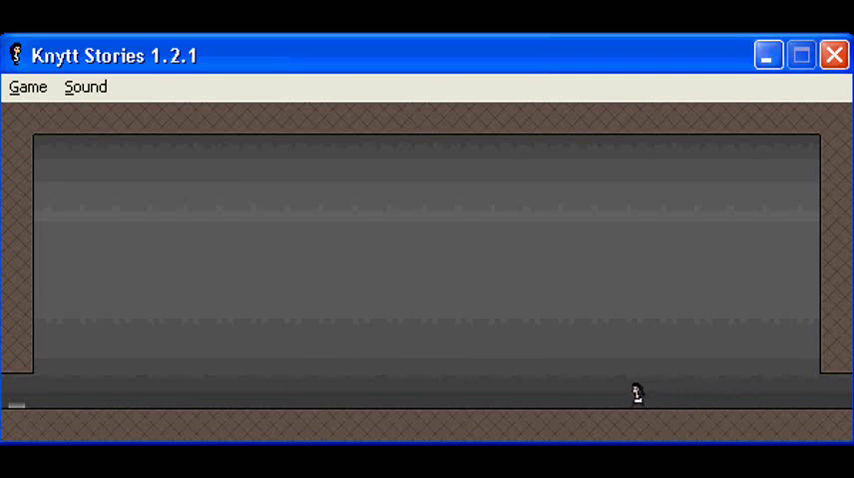
{"action": "key", "text": "Left"}
{"action": "key", "text": "Left"}
{"action": "key", "text": "Left"}
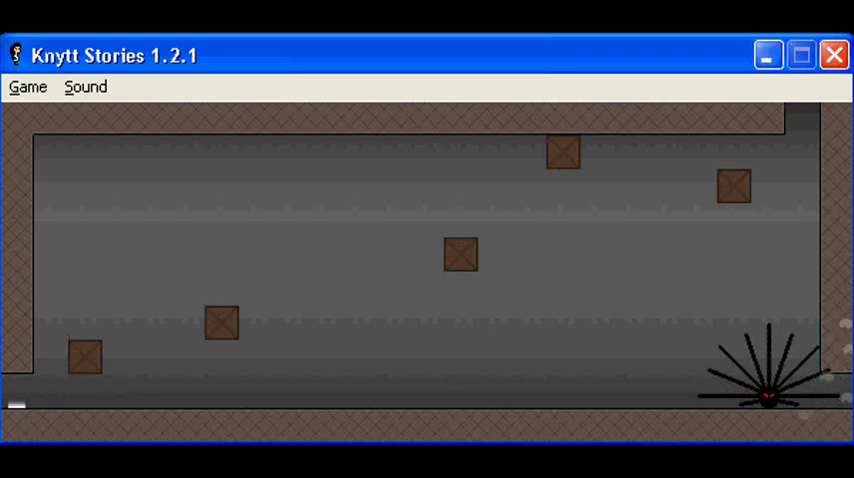
{"action": "key", "text": "Right"}
{"action": "key", "text": "Right"}
{"action": "key", "text": "Right"}
{"action": "key", "text": "Right"}
{"action": "key", "text": "Right"}
{"action": "key", "text": "Right"}
{"action": "key", "text": "Right"}
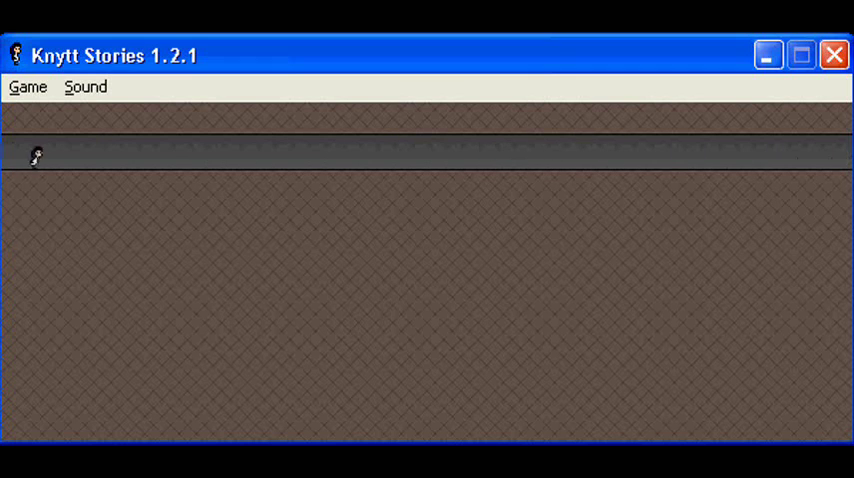
- Walk right through the narrow corridors and jump forward at their end
{"action": "key", "text": "Right"}
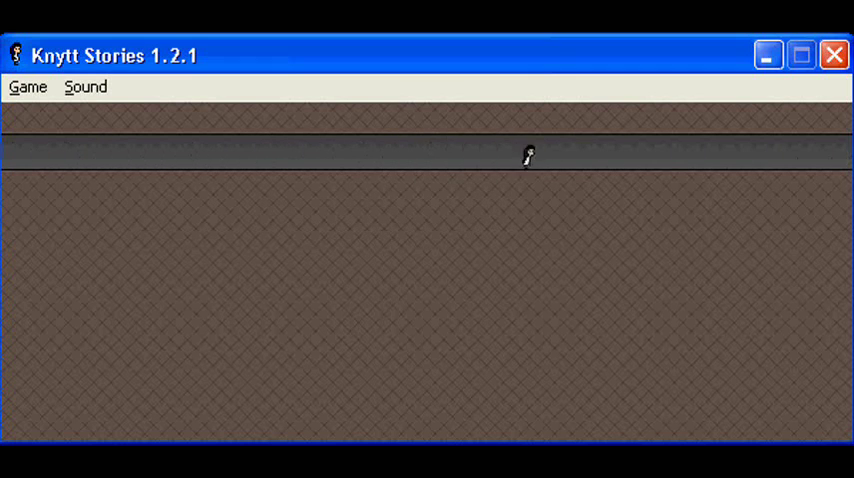
{"action": "key", "text": "Right"}
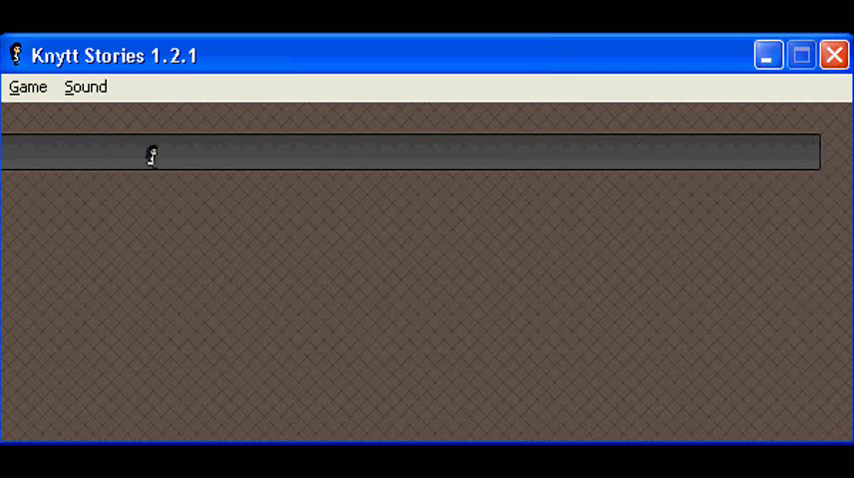
{"action": "key", "text": "Right"}
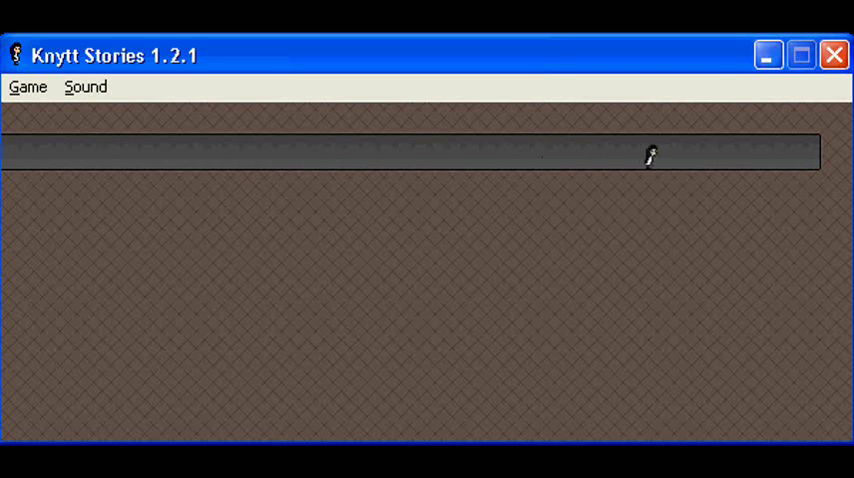
{"action": "key", "text": "Left"}
{"action": "key", "text": "Right"}
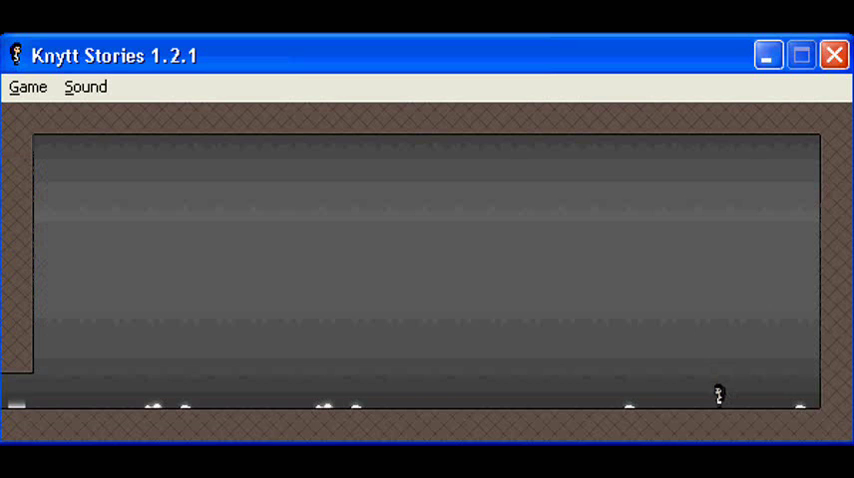
- Alt+Tab away, refocus the game, and jump leftward across the large grey chambers
{"action": "key", "text": "alt+Tab"}
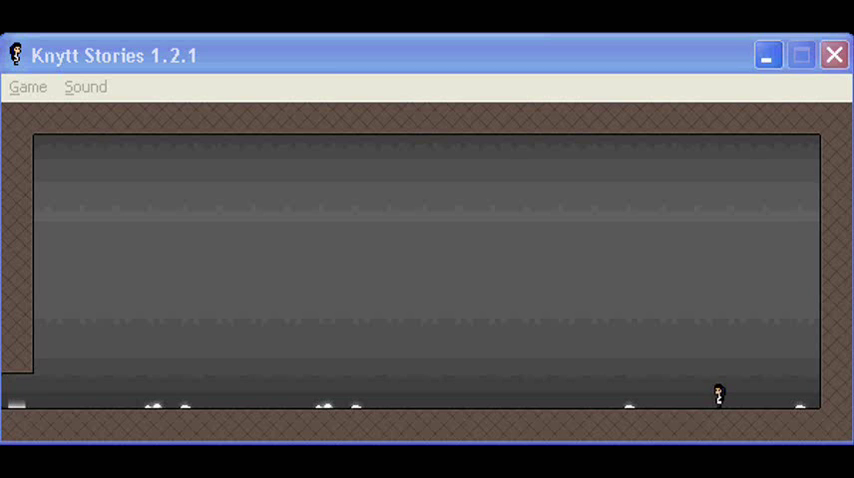
{"action": "left_click", "coordinate": [446, 389]}
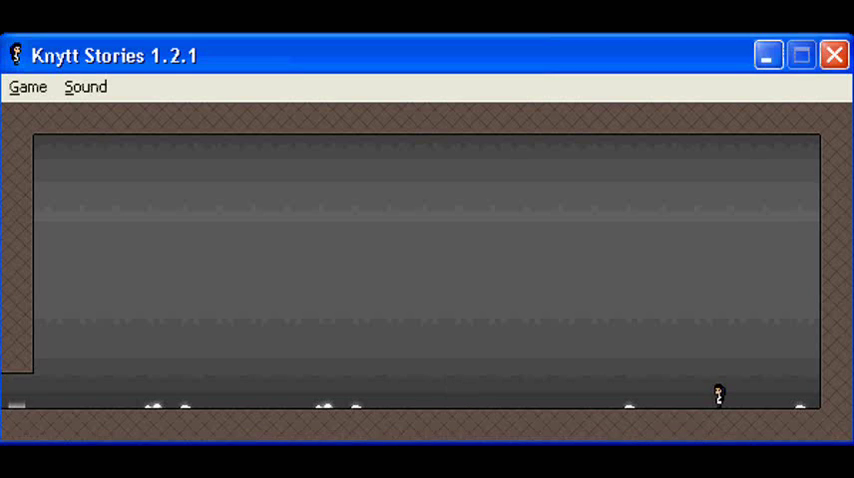
{"action": "key", "text": "Left"}
{"action": "key", "text": "shift"}
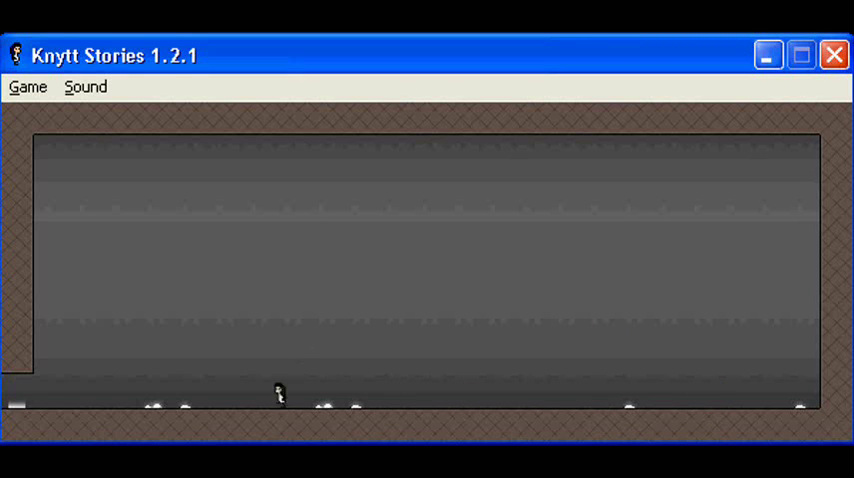
{"action": "key", "text": "Left"}
{"action": "key", "text": "Left"}
{"action": "key", "text": "shift"}
{"action": "key", "text": "Left"}
{"action": "key", "text": "Left"}
{"action": "key", "text": "shift"}
{"action": "key", "text": "Left"}
{"action": "key", "text": "Left"}
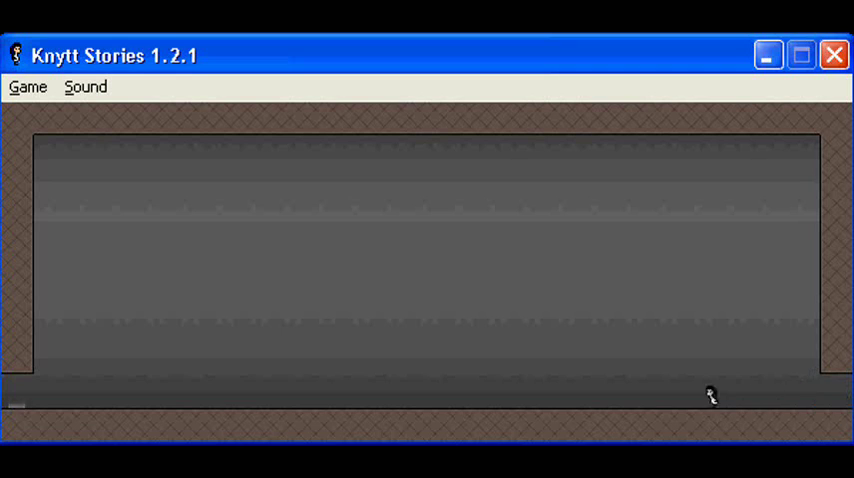
- Walk left across the chamber and climb its left wall into the crate room
{"action": "key", "text": "Left"}
{"action": "key", "text": "Left"}
{"action": "key", "text": "Left"}
{"action": "key", "text": "Left"}
{"action": "key", "text": "Left"}
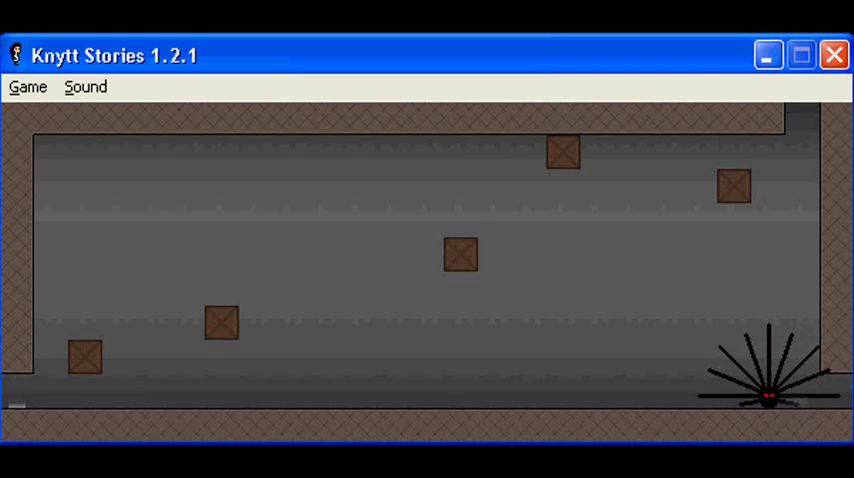
- Step back and forth between the crate room's right edge and the empty chamber
{"action": "key", "text": "Left"}
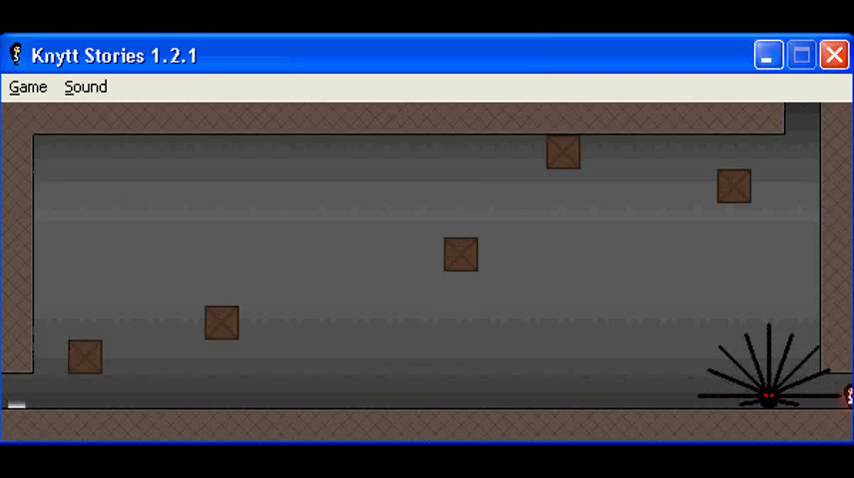
{"action": "key", "text": "Right"}
{"action": "key", "text": "Left"}
{"action": "key", "text": "Right"}
{"action": "key", "text": "Left"}
{"action": "key", "text": "Right"}
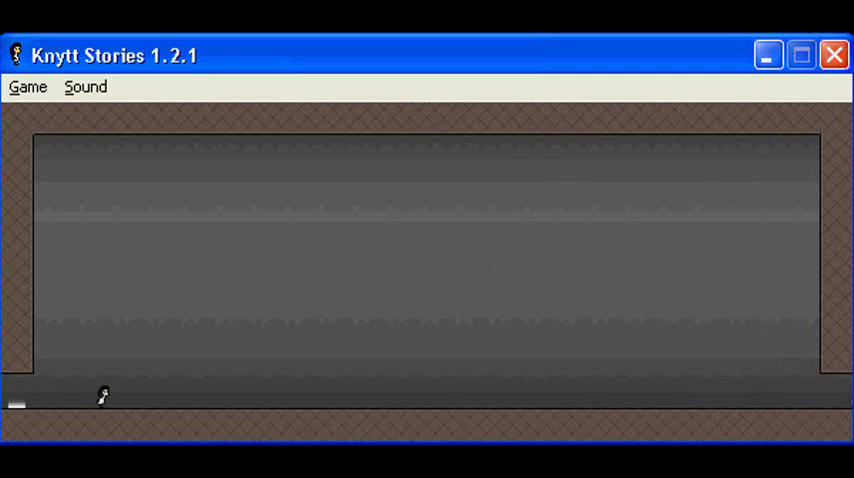
- Jump around inside the empty chamber, near its left wall and mid-room
{"action": "key", "text": "Right"}
{"action": "key", "text": "shift"}
{"action": "key", "text": "Left"}
{"action": "key", "text": "shift"}
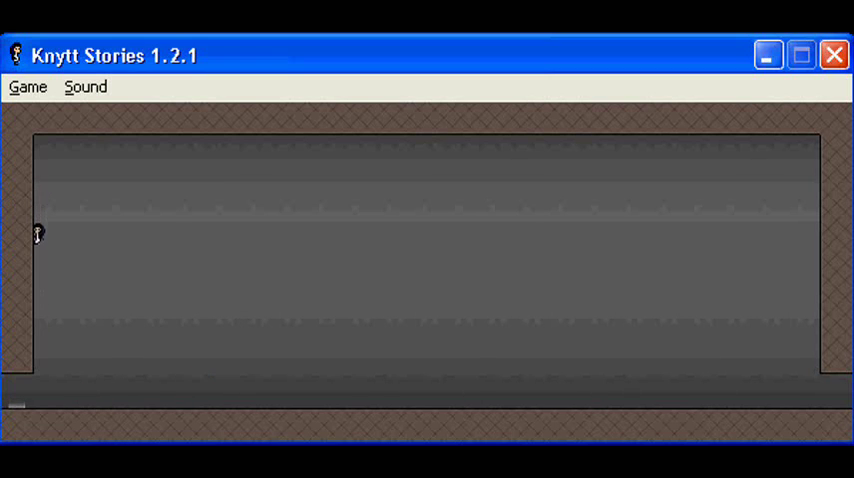
{"action": "key", "text": "Right"}
{"action": "key", "text": "shift"}
{"action": "key", "text": "Right"}
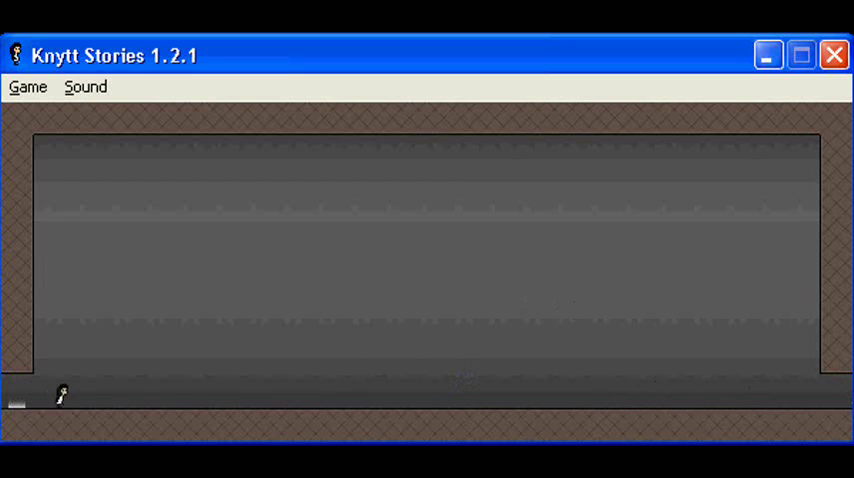